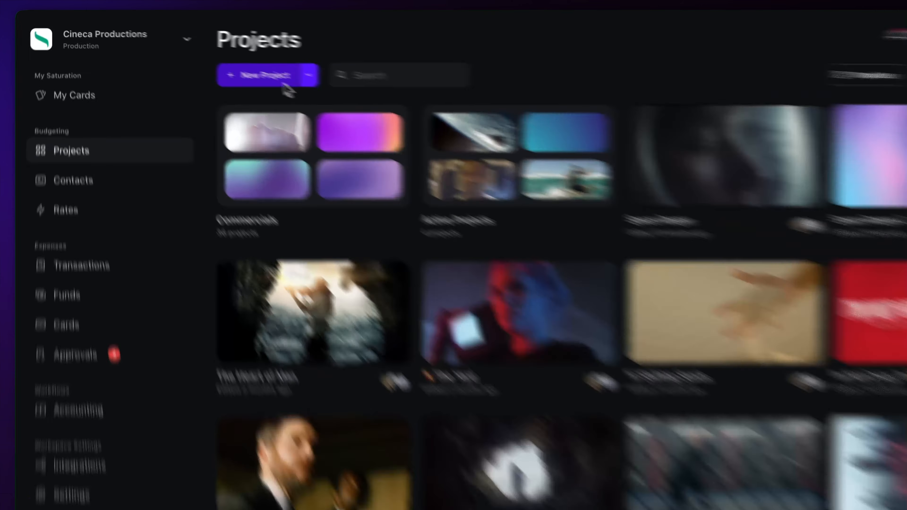
Create a new project and title it "Space Ranger Returns".
click(244, 66)
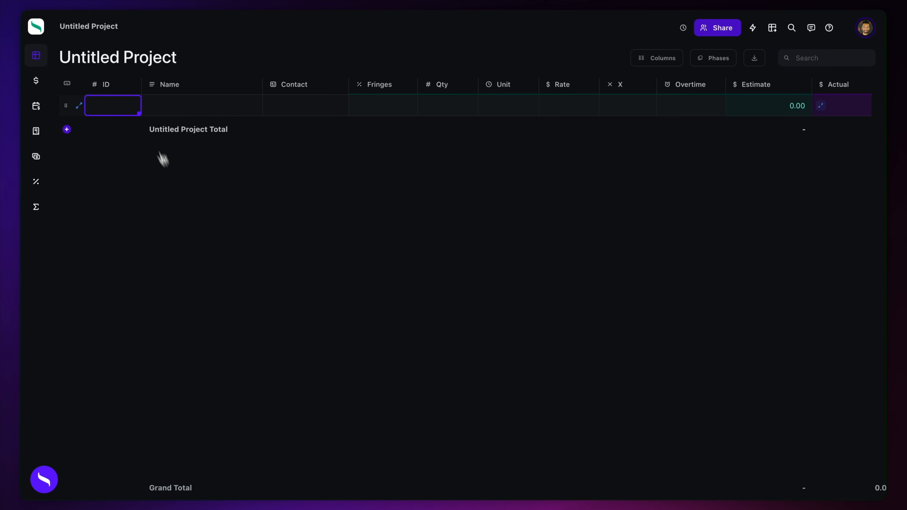
click(116, 65)
triple_click(117, 65)
text(Space Ranger Re)
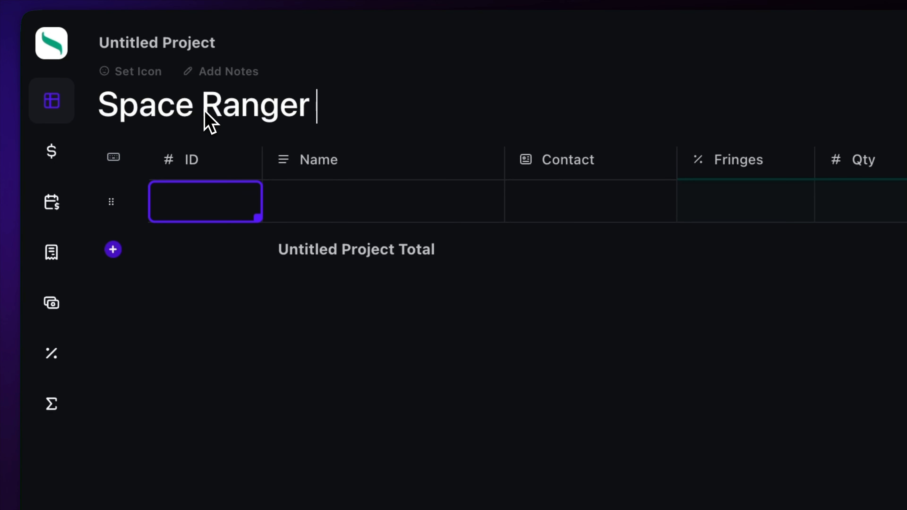
text(turns)
key(Return)
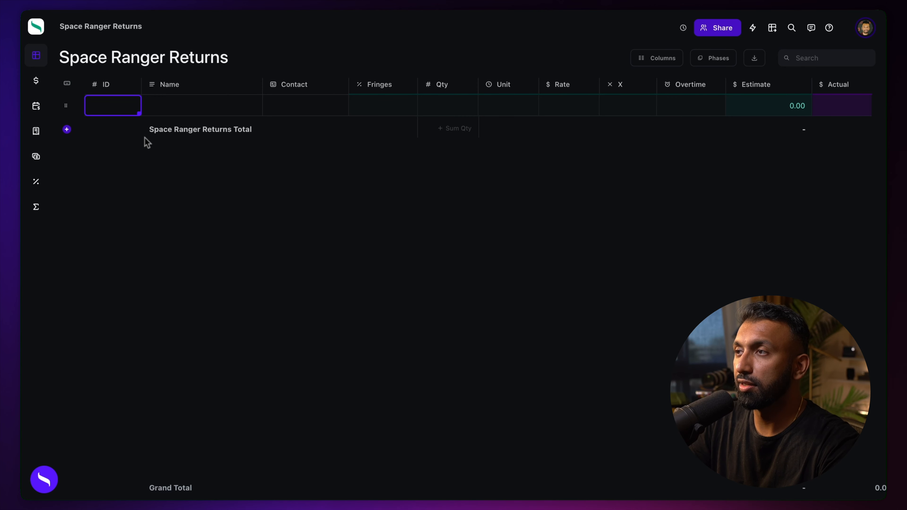
Add three top-level budget accounts named Pre Production, Production and Post Production.
click(178, 114)
text(Pre P)
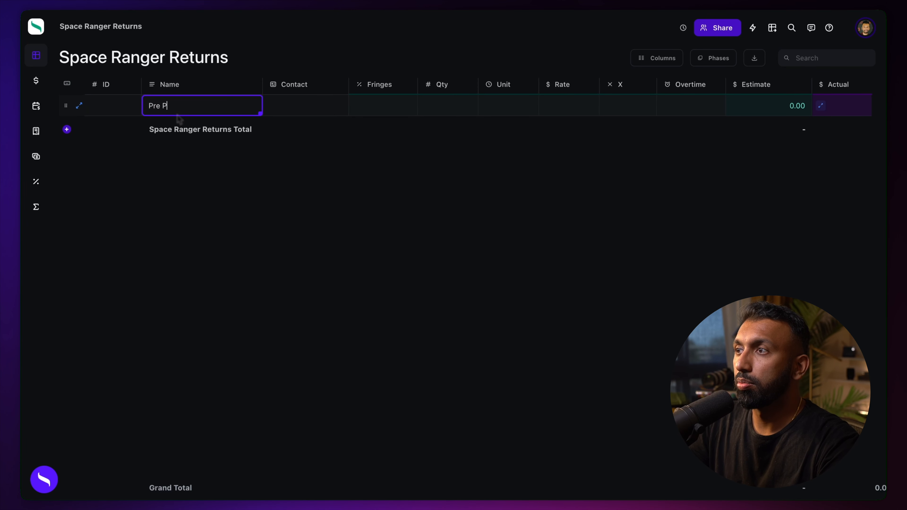
text(roduction)
key(Return)
text(Production)
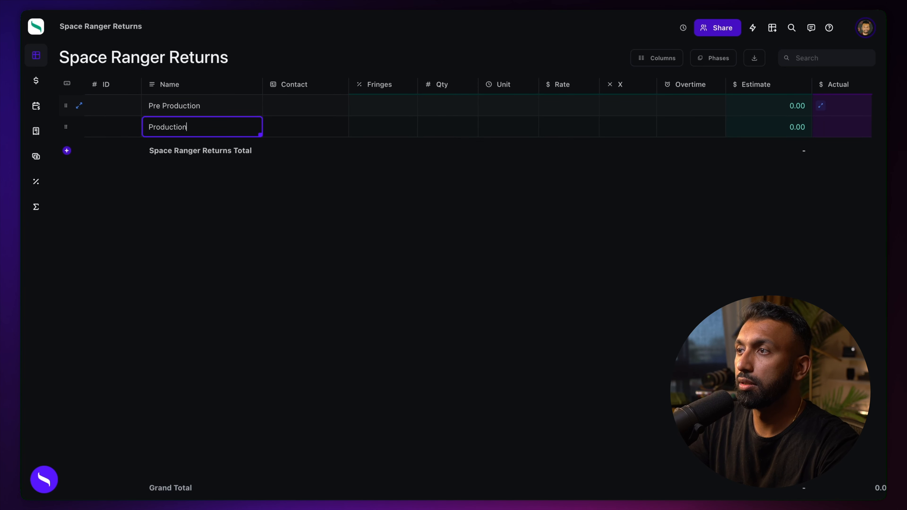
key(Return)
text(Post Productio)
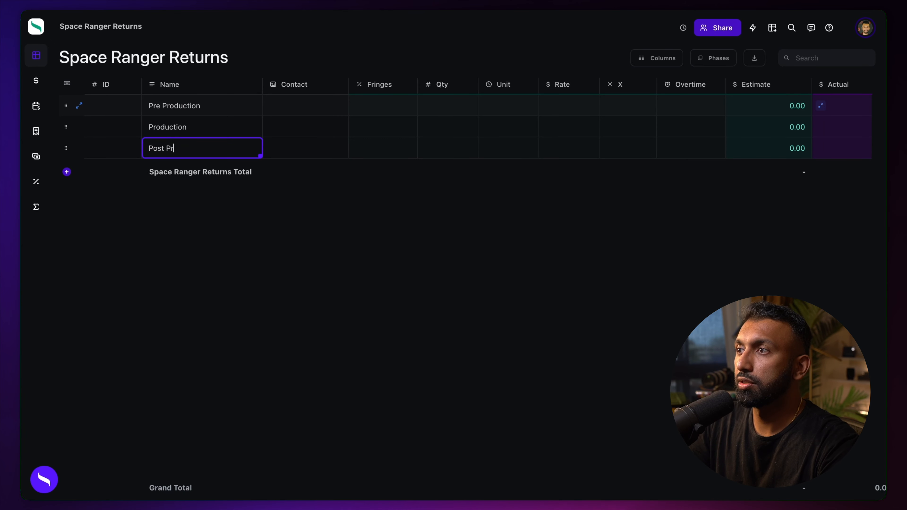
text(n)
click(194, 126)
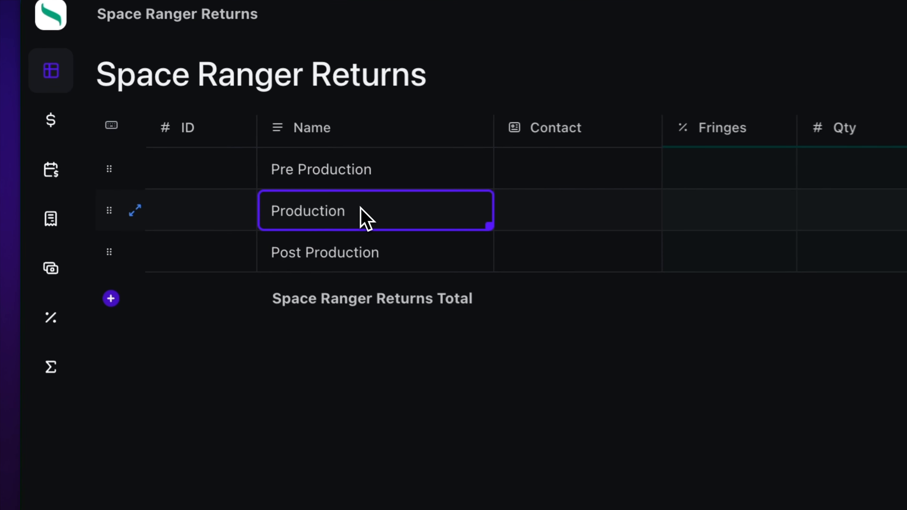
click(179, 147)
Add a Development account and reorder the rows so that it comes before Pre Production.
click(67, 172)
click(359, 308)
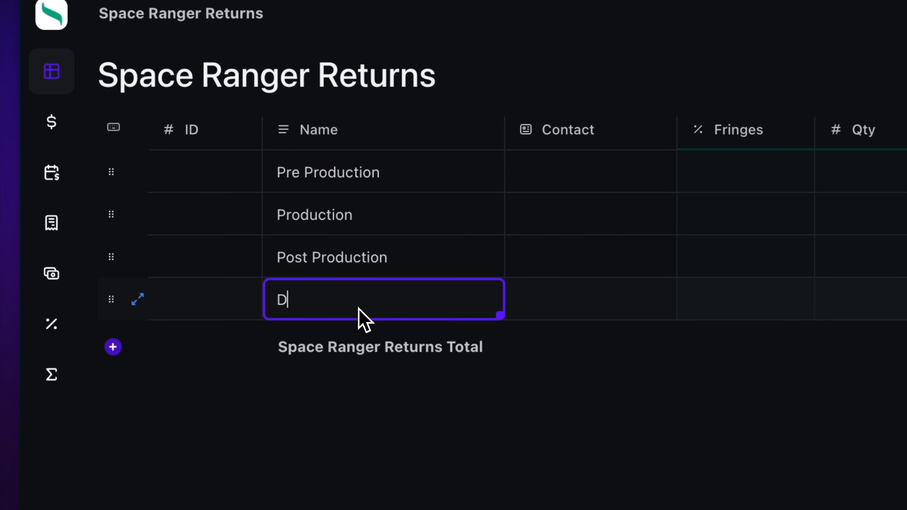
text(Development)
key(Return)
drag(111, 300, 111, 181)
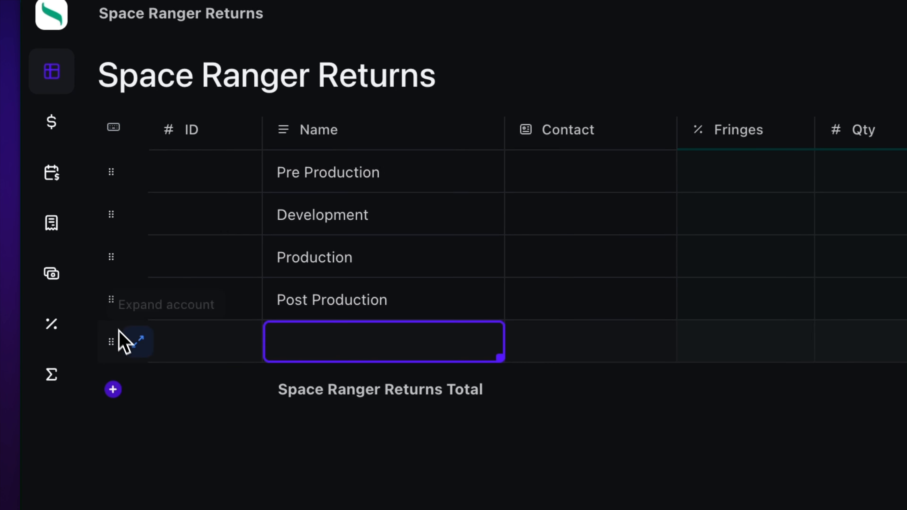
drag(109, 179, 123, 242)
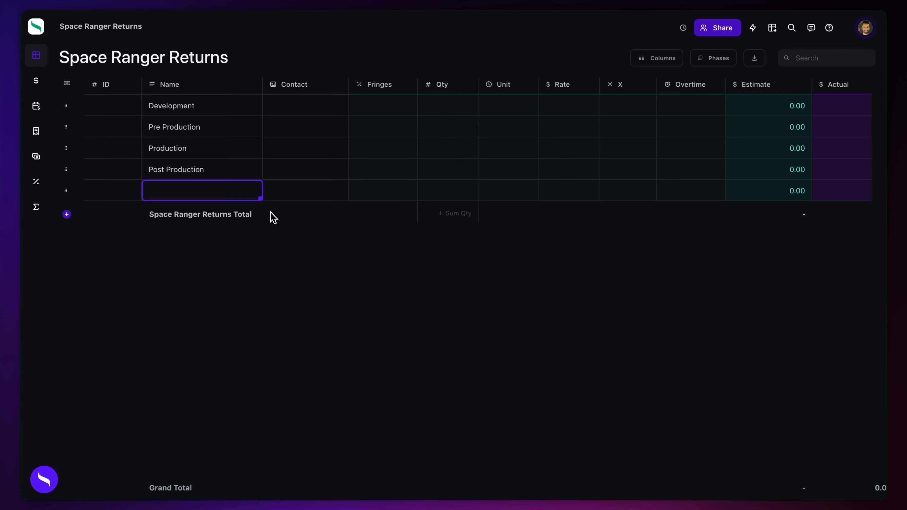
Number the accounts from Development down to Post Production with the IDs 1000, 2000, 3000 and 4000.
click(197, 166)
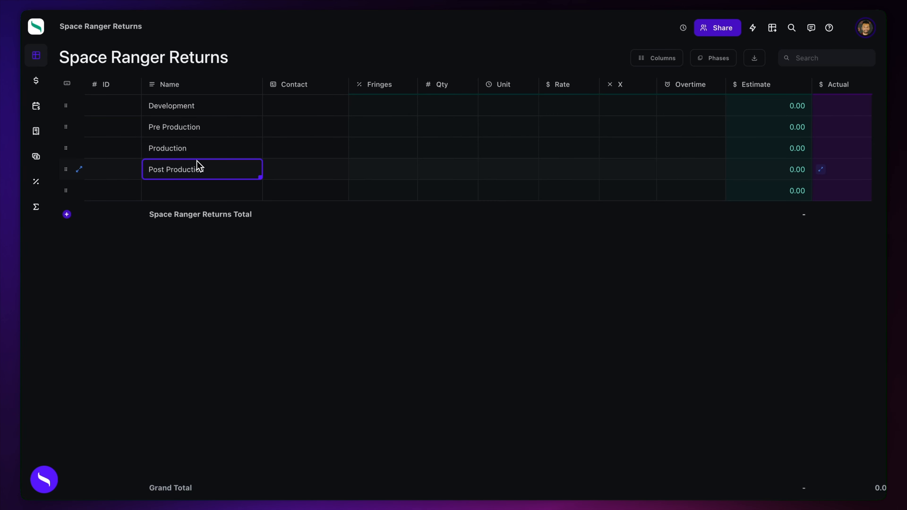
click(119, 109)
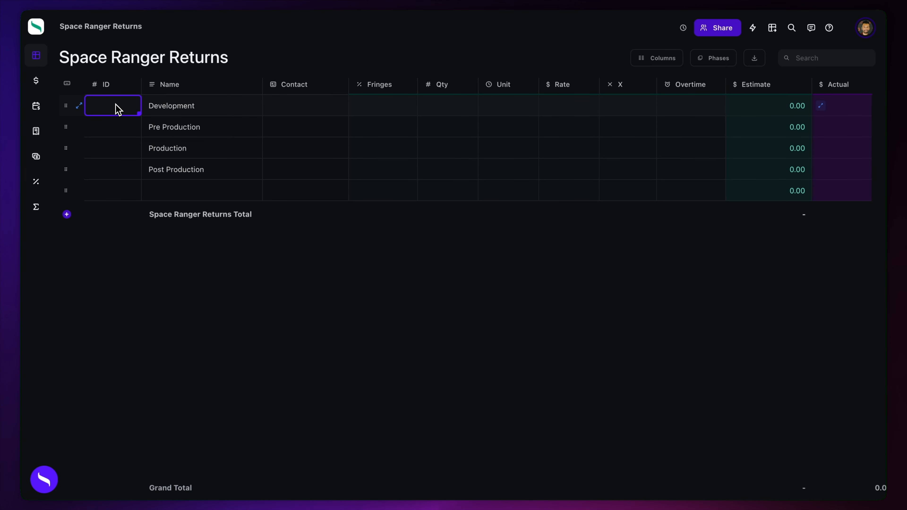
key(Return)
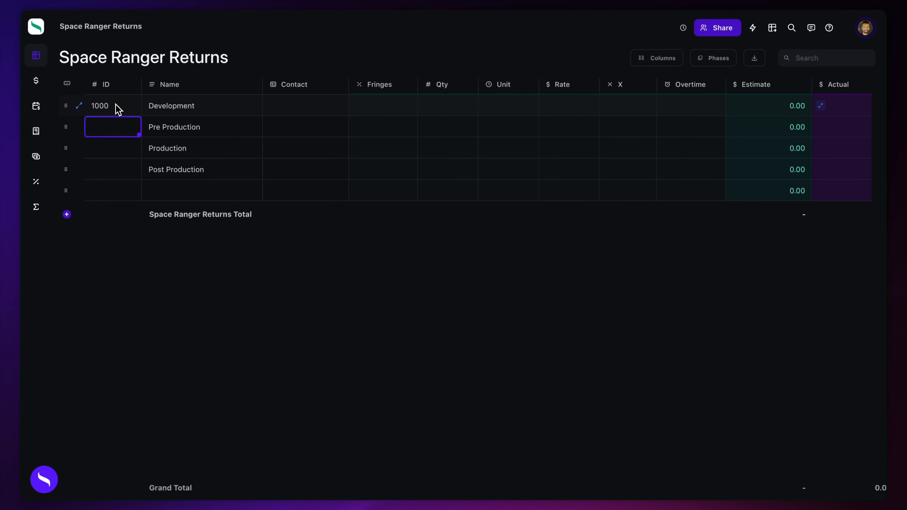
text(2000)
key(Return)
text(300)
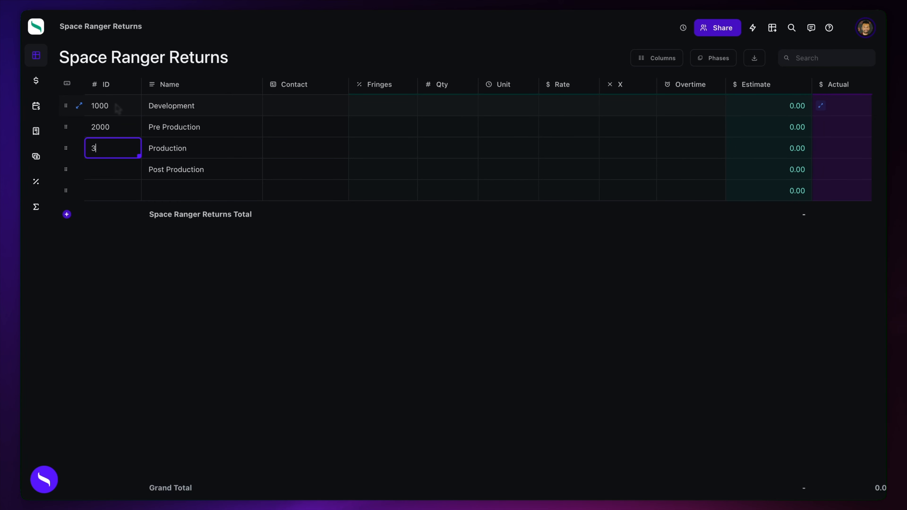
text(400)
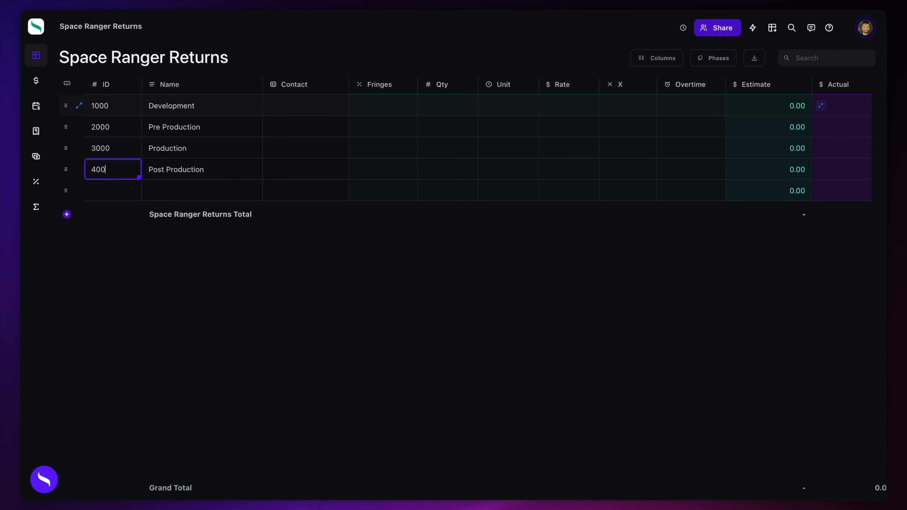
text(0)
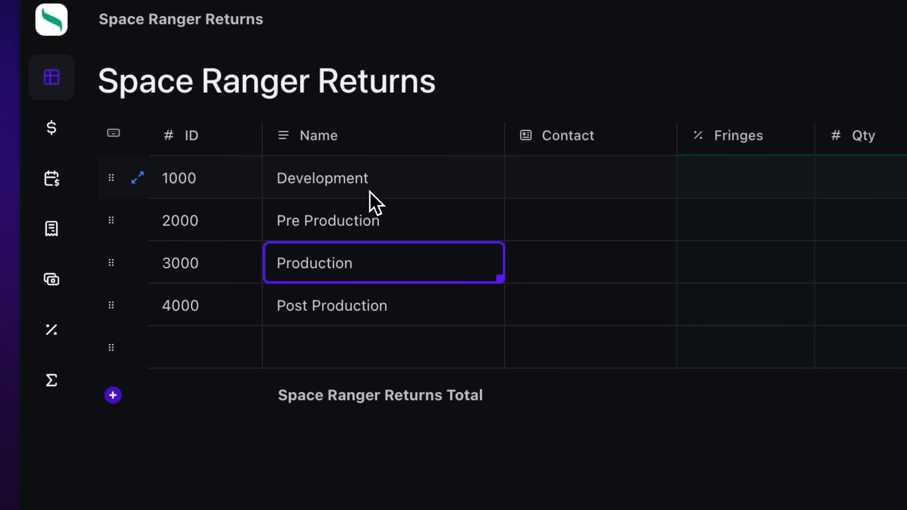
Expand the Development account to open its own sub-level.
click(193, 111)
right_click(370, 200)
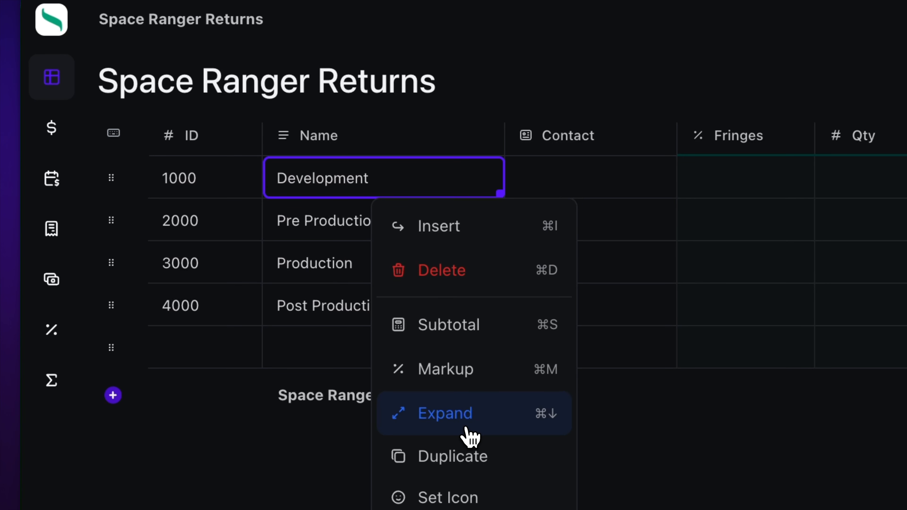
click(473, 435)
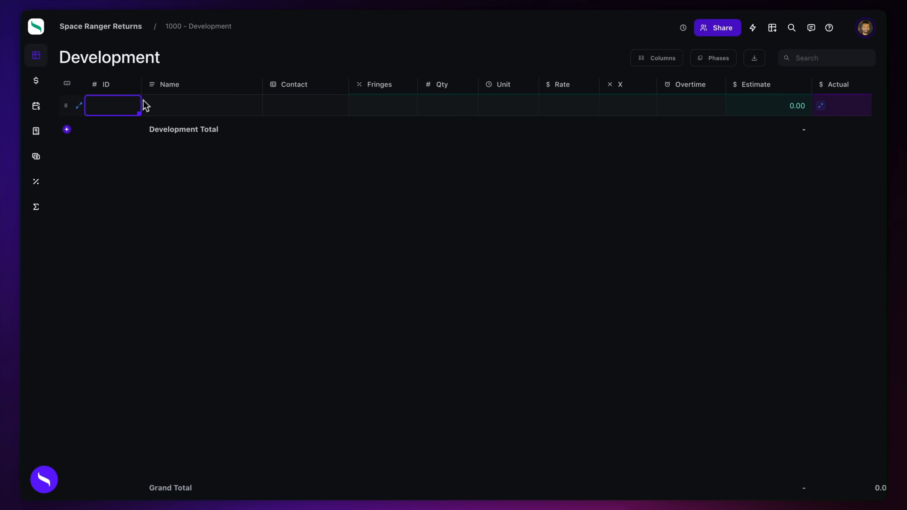
Fill in Development's first line with ID 1001 and the name Script Rights, and add a line below it.
text(1)
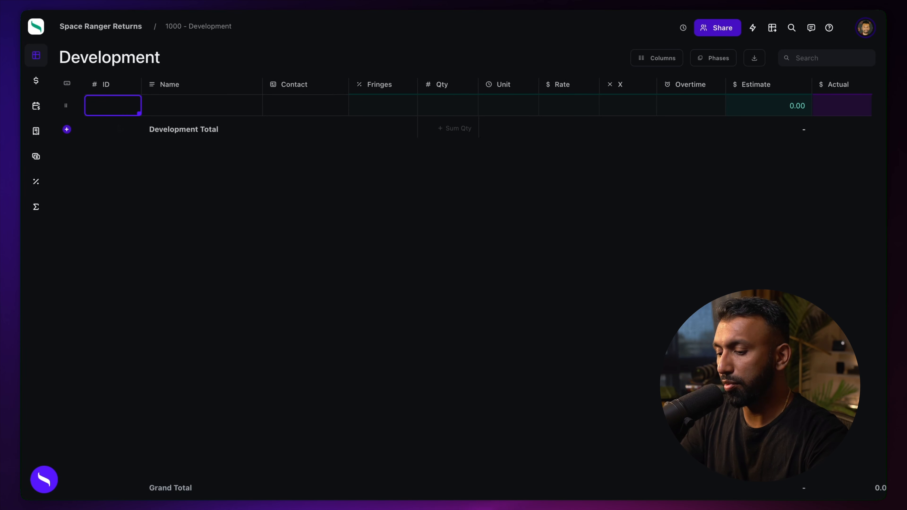
text(001)
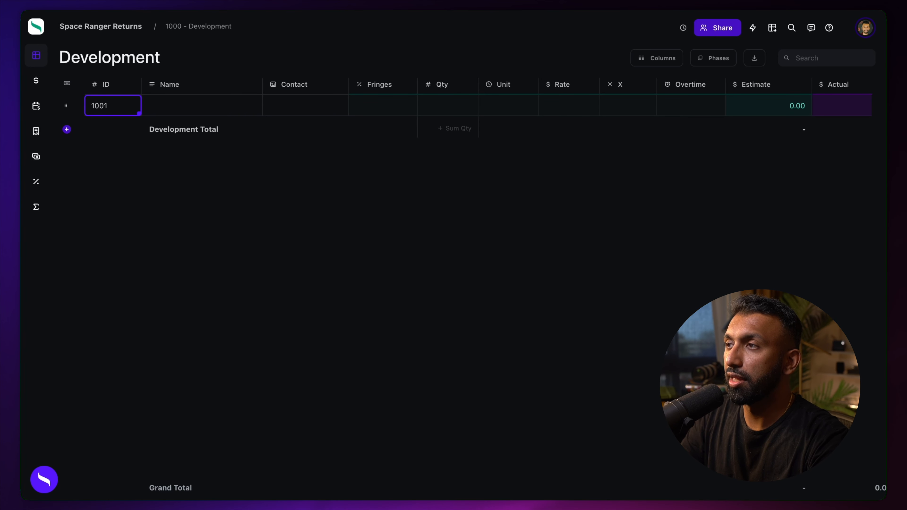
click(190, 113)
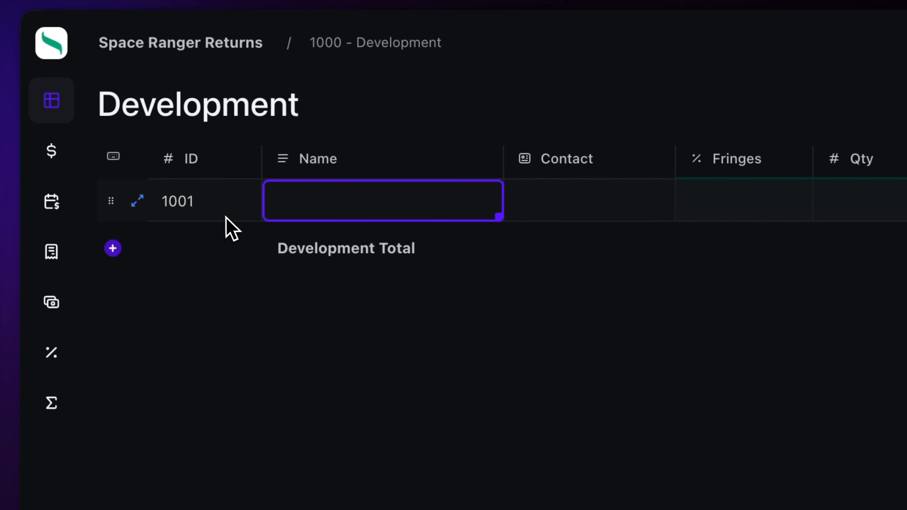
text(Script Rights)
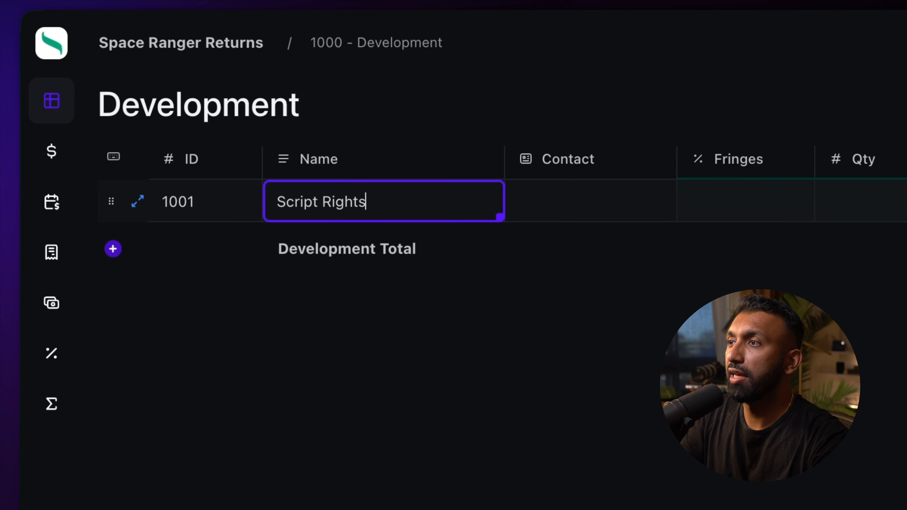
key(Return)
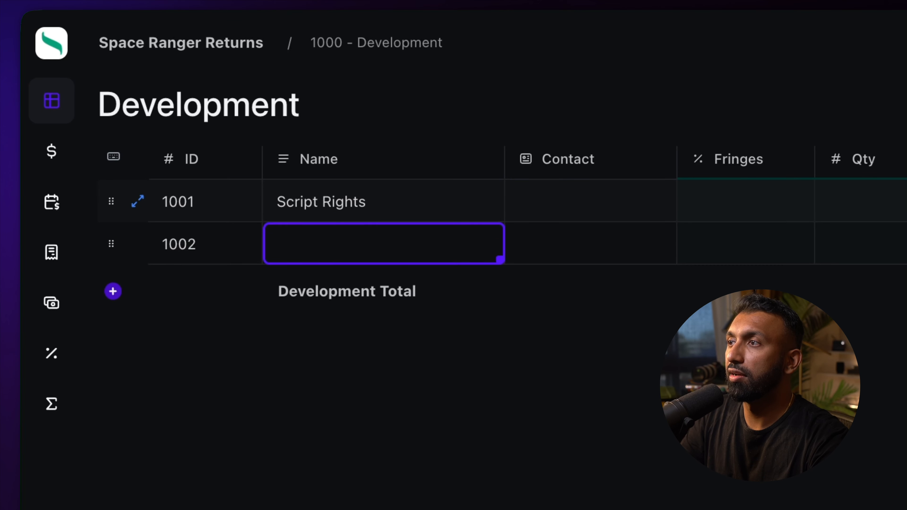
Name line 1002 Script Writing and add another line below it.
click(179, 186)
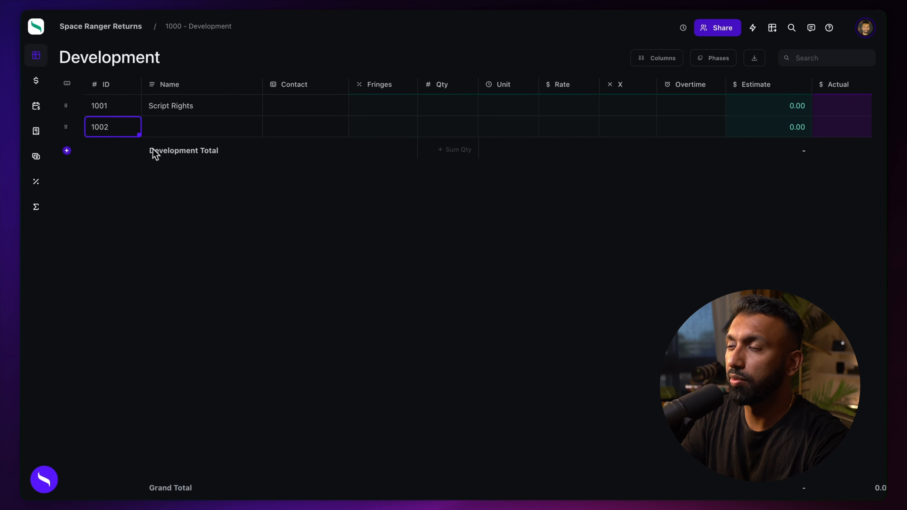
click(181, 136)
text(Script)
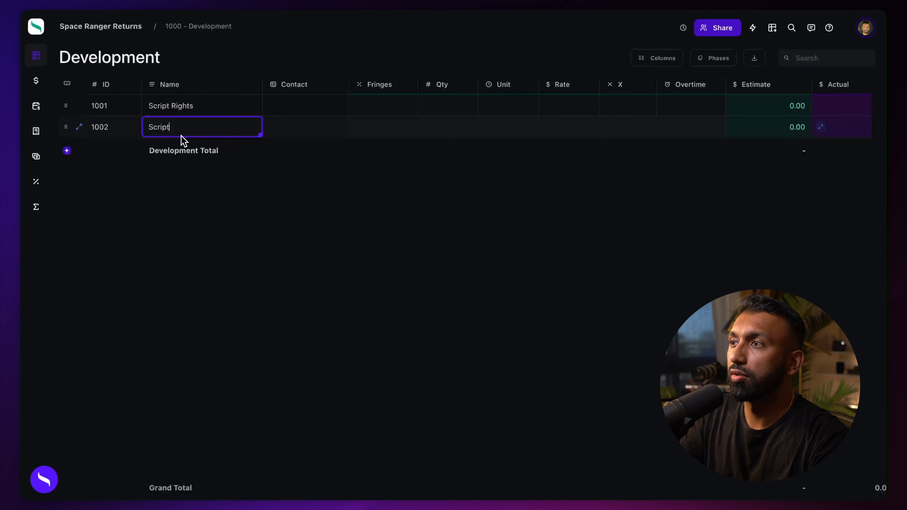
text( Writing)
key(Return)
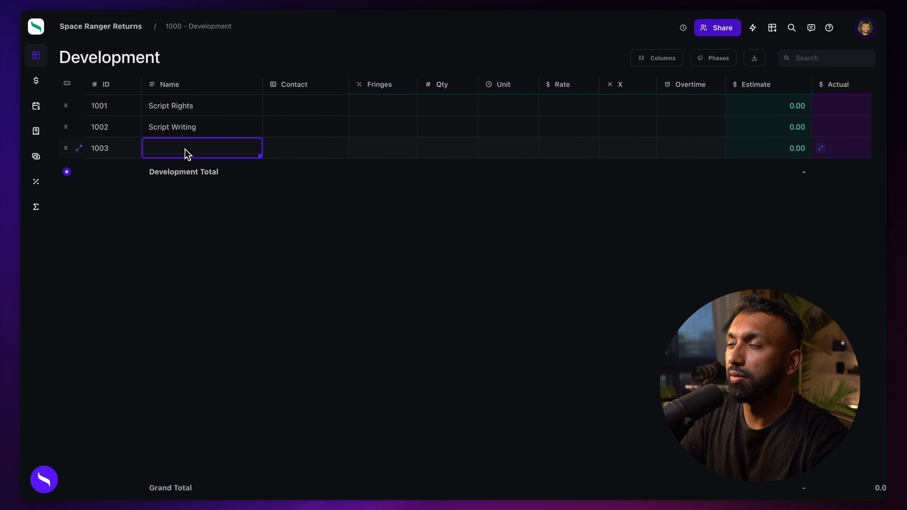
Return to the project's top level and expand the Pre Production, Production and Post Production accounts in turn.
click(129, 28)
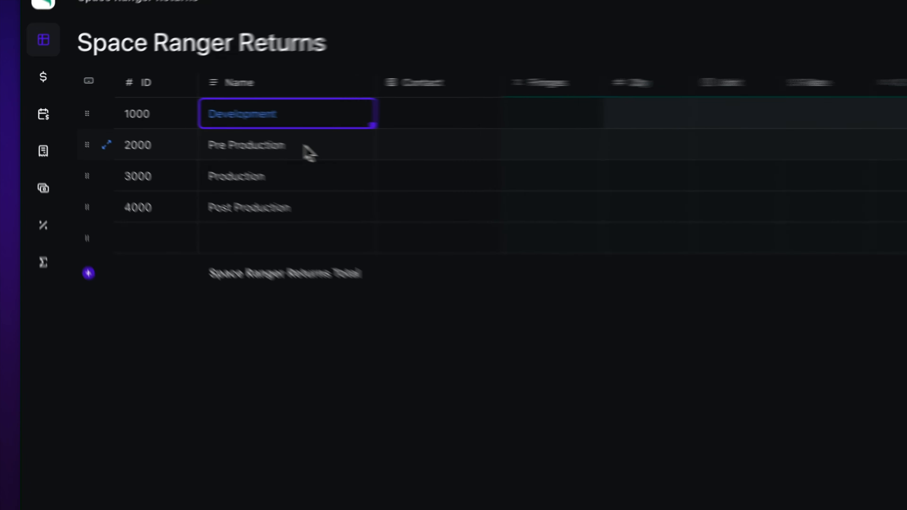
click(307, 153)
right_click(306, 153)
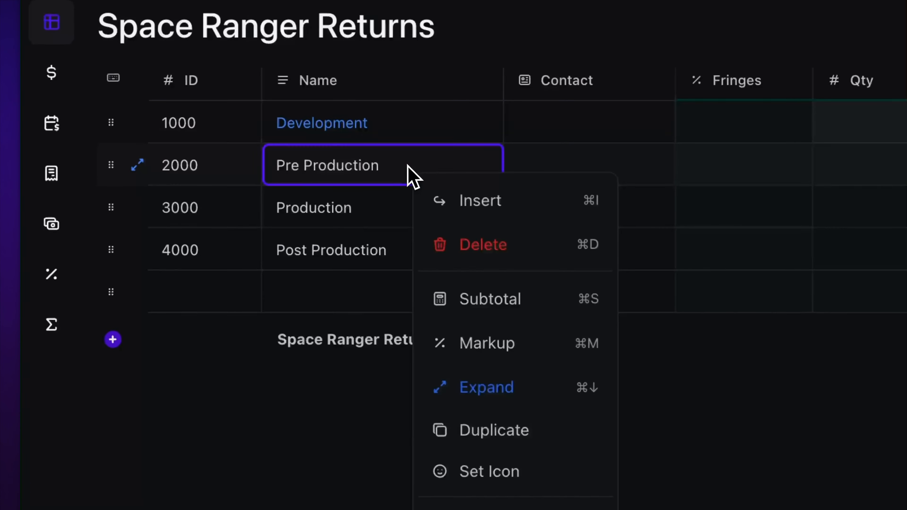
click(474, 395)
click(217, 32)
right_click(382, 211)
click(443, 374)
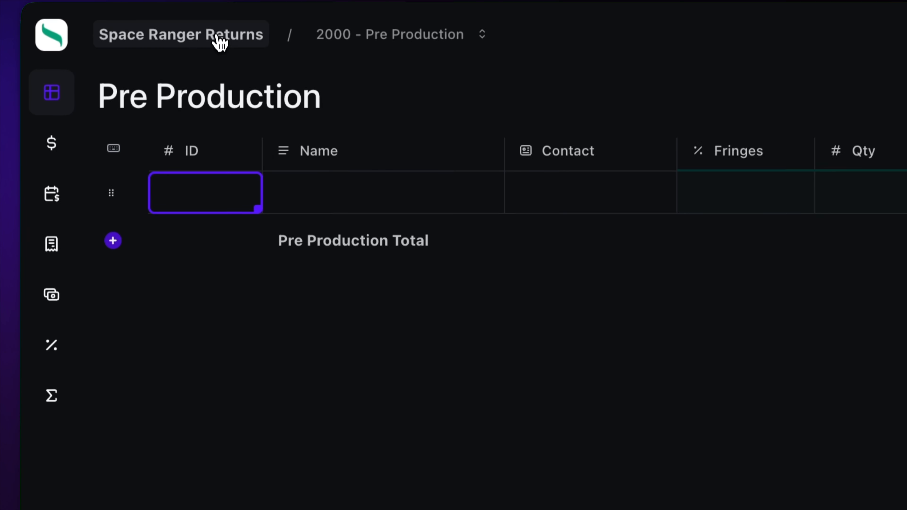
click(207, 43)
right_click(409, 336)
click(485, 503)
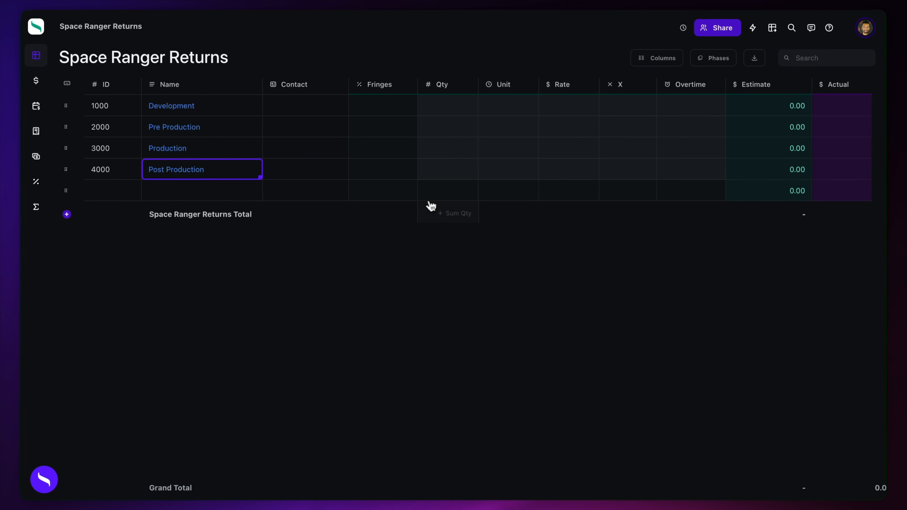
Hide the Contact, Fringes, Qty, Unit, Rate, X and Overtime columns at the project's top level.
click(663, 59)
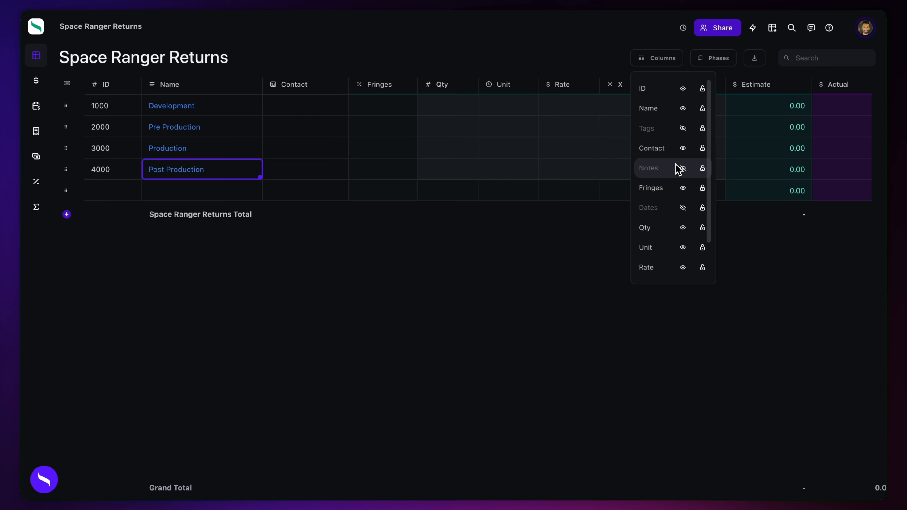
click(683, 148)
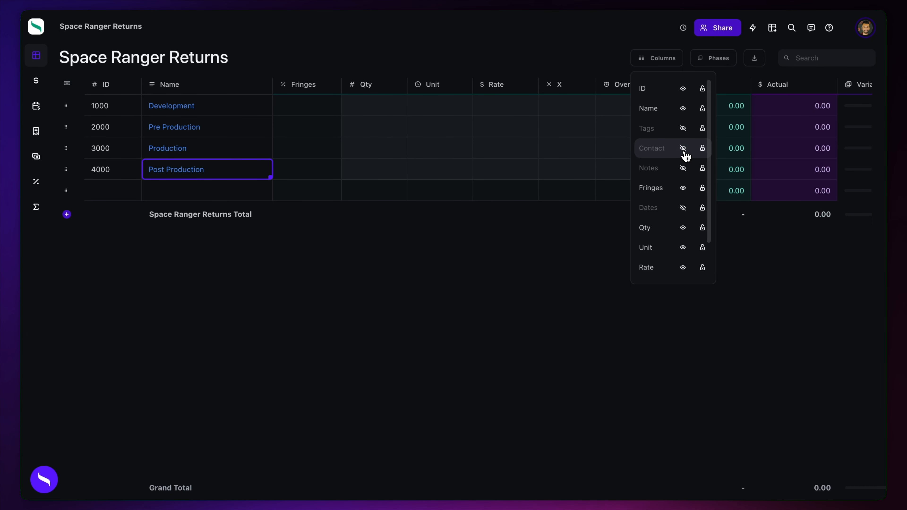
click(683, 188)
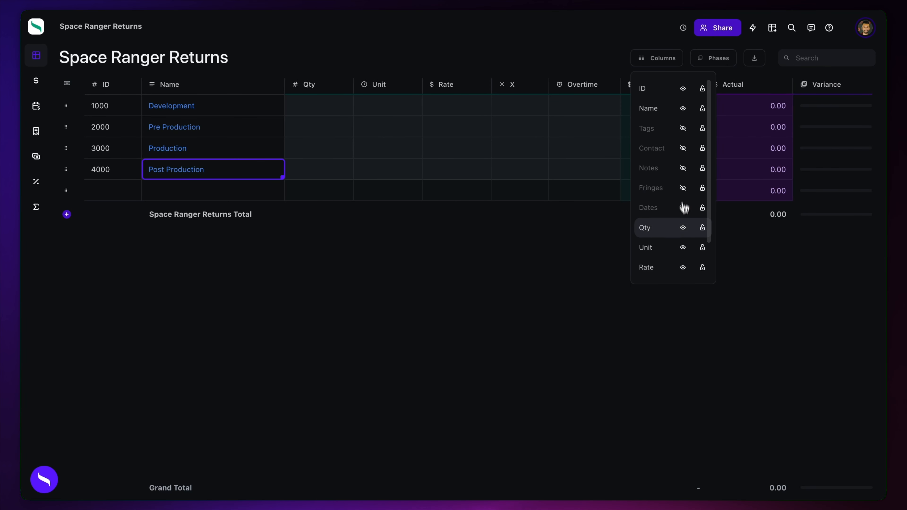
click(683, 228)
click(683, 247)
click(683, 267)
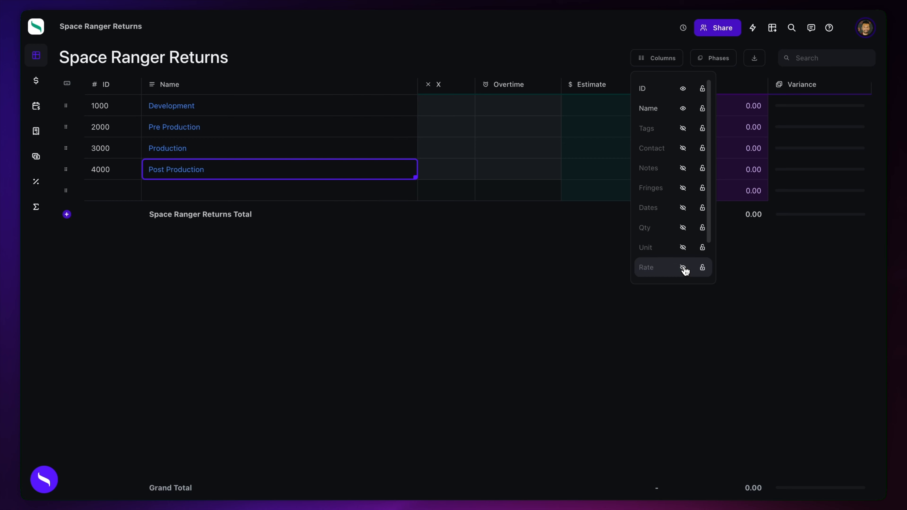
scroll(684, 264, down, 2)
click(683, 247)
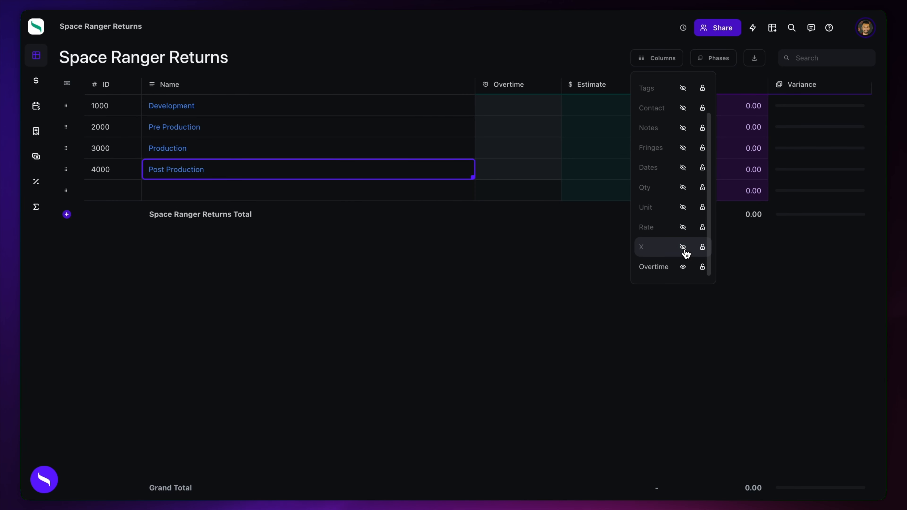
click(684, 268)
click(564, 238)
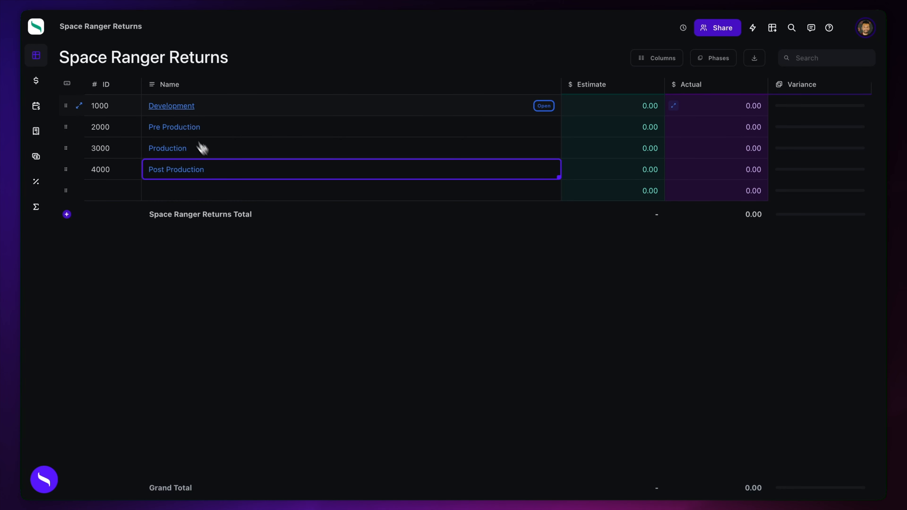
Open the Development account and hide its Overtime column.
click(180, 110)
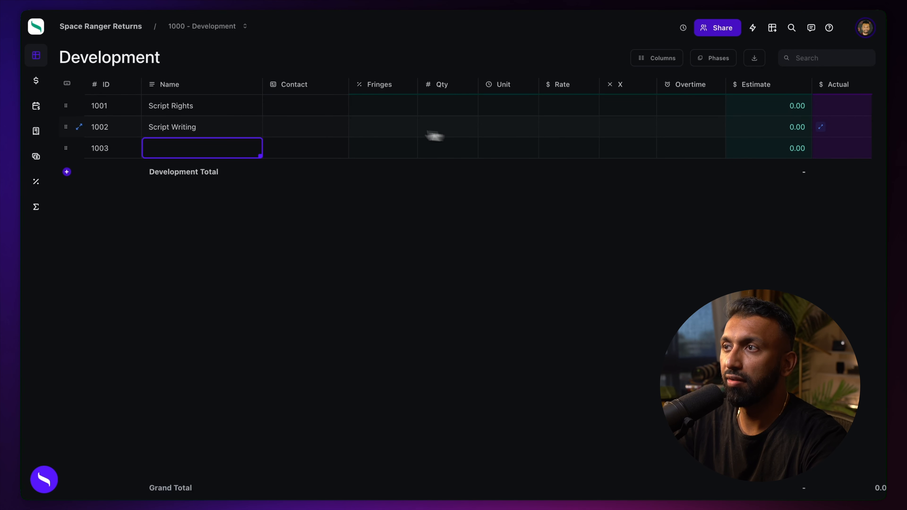
click(720, 60)
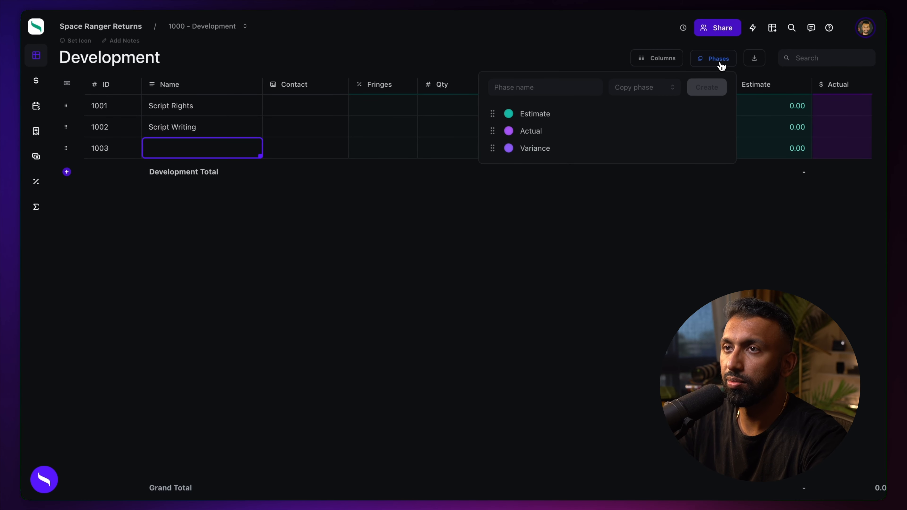
click(663, 60)
scroll(668, 257, down, 2)
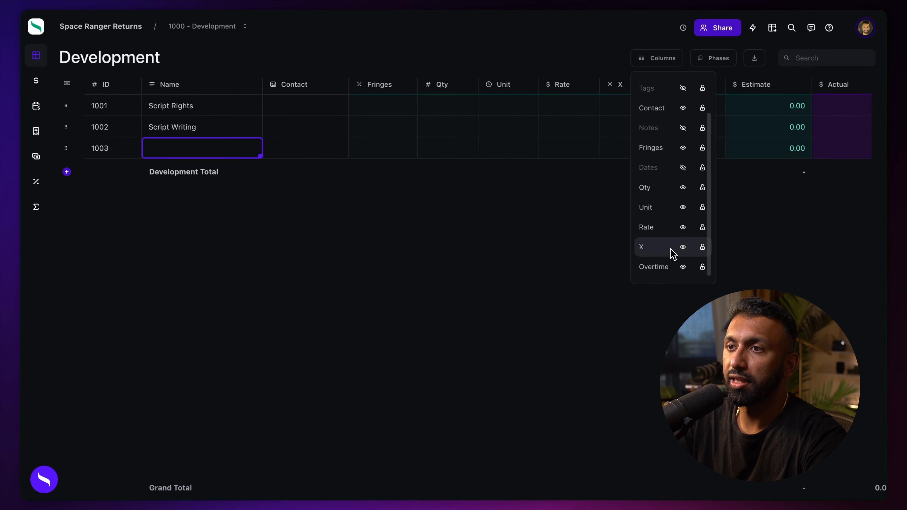
click(683, 267)
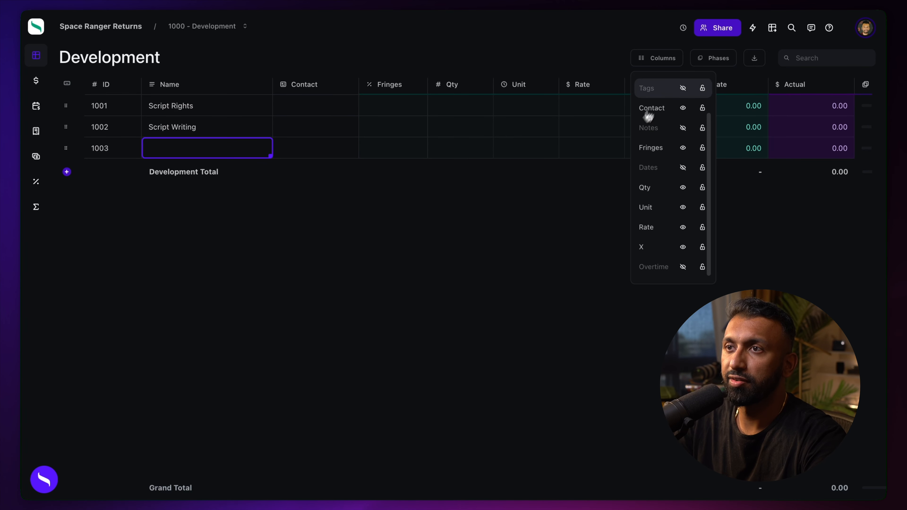
click(530, 113)
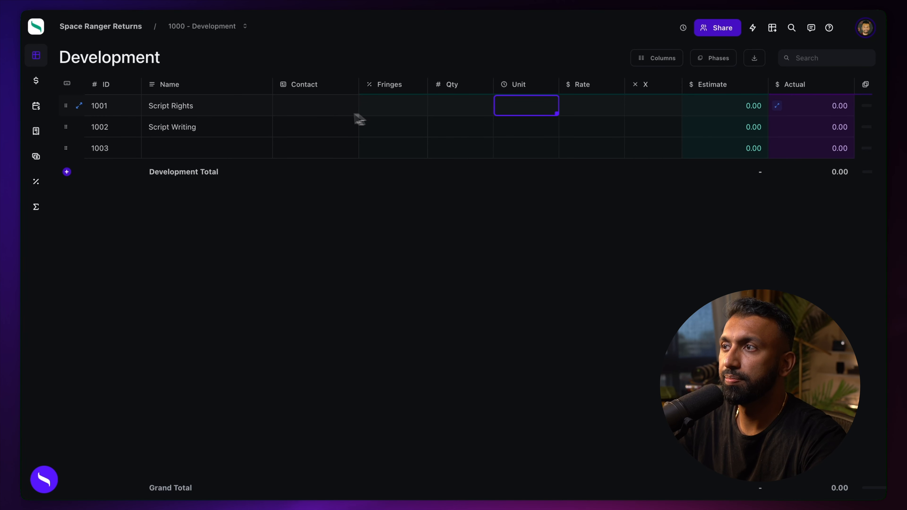
Fill in the Script Rights line with quantity 1, unit Allow and a rate of 10,000.
click(449, 114)
text(1)
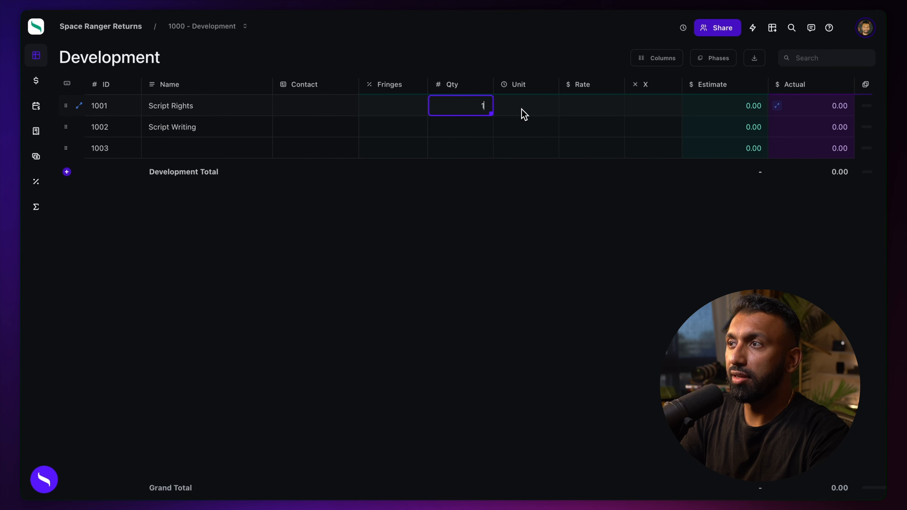
click(524, 114)
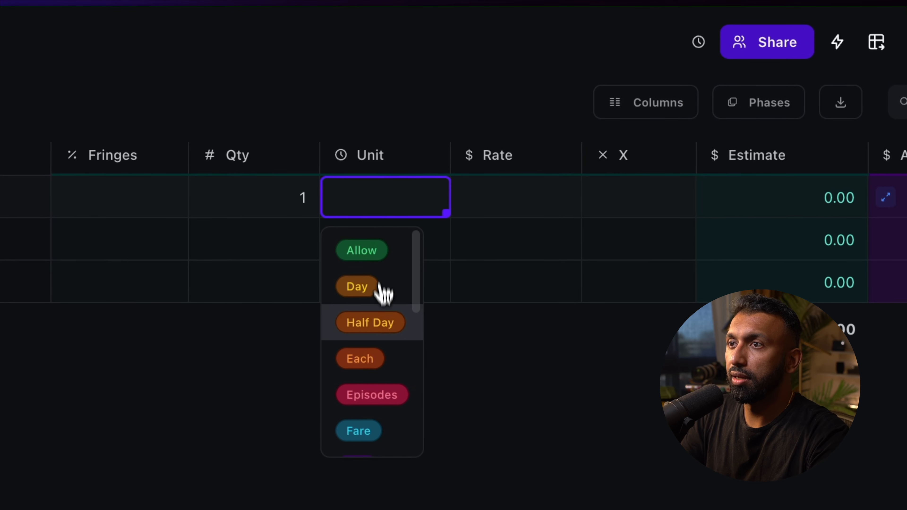
click(373, 264)
click(535, 202)
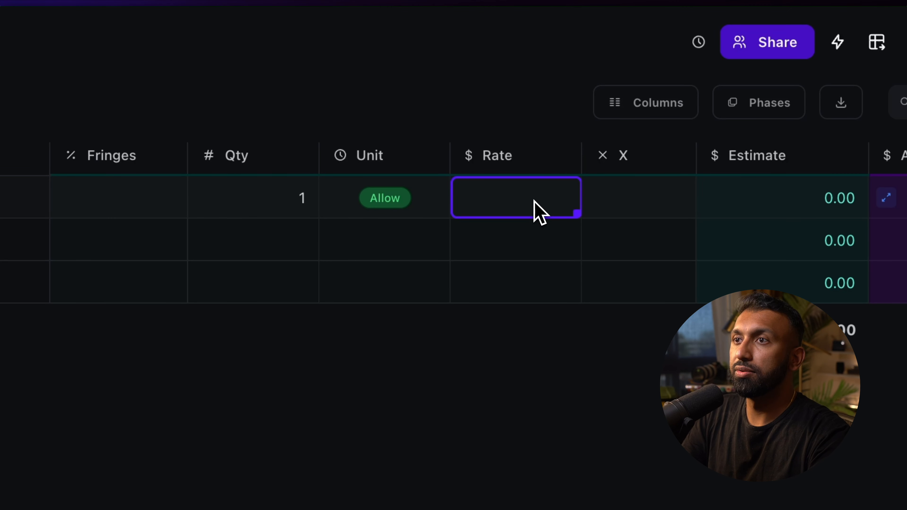
text(10,00)
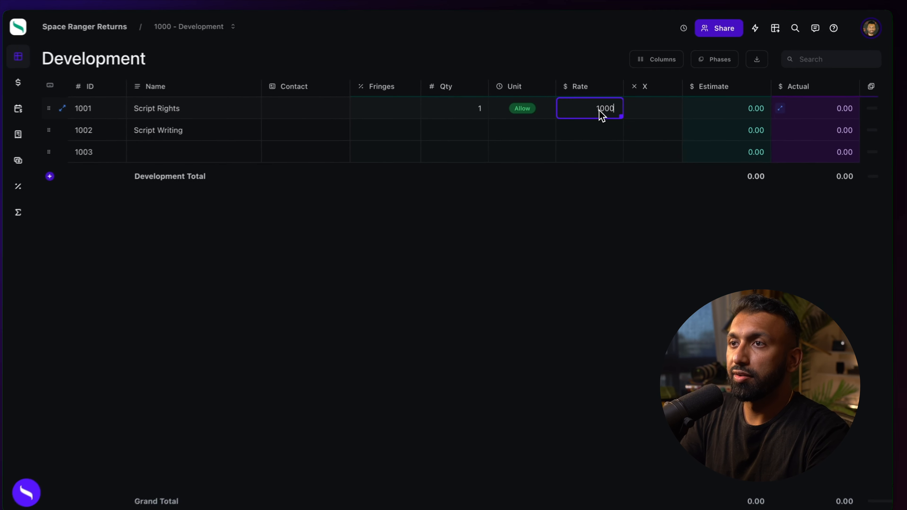
text(0)
key(Return)
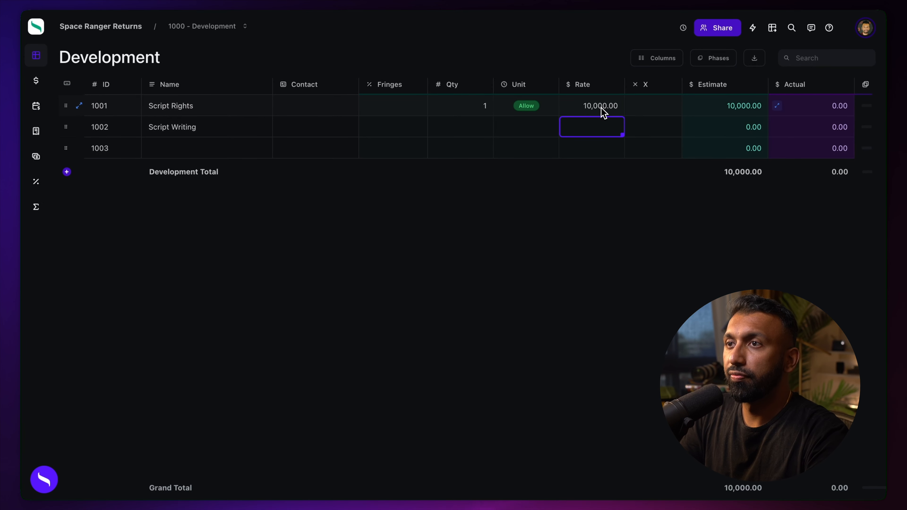
Fill in the Script Writing line with quantity 1, unit Flat and a rate of 65,000.
click(527, 133)
scroll(520, 200, down, 2)
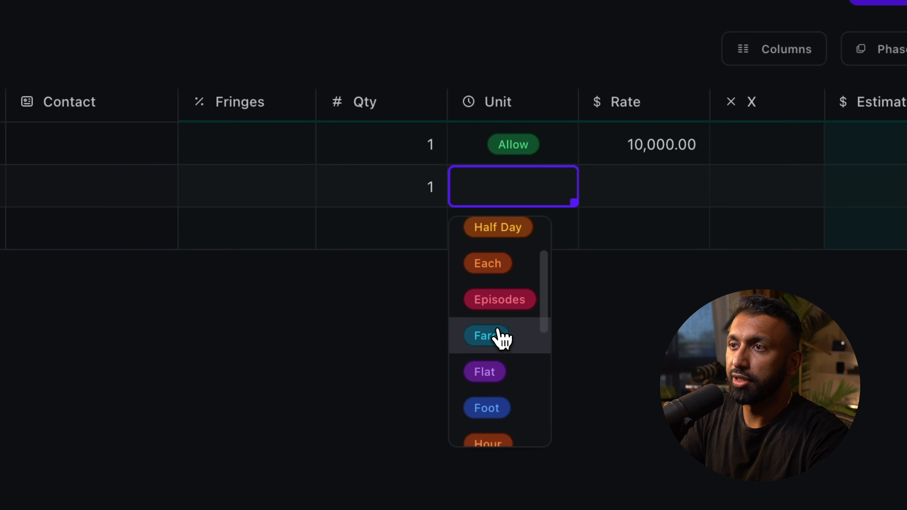
scroll(502, 339, down, 2)
scroll(502, 339, down, 3)
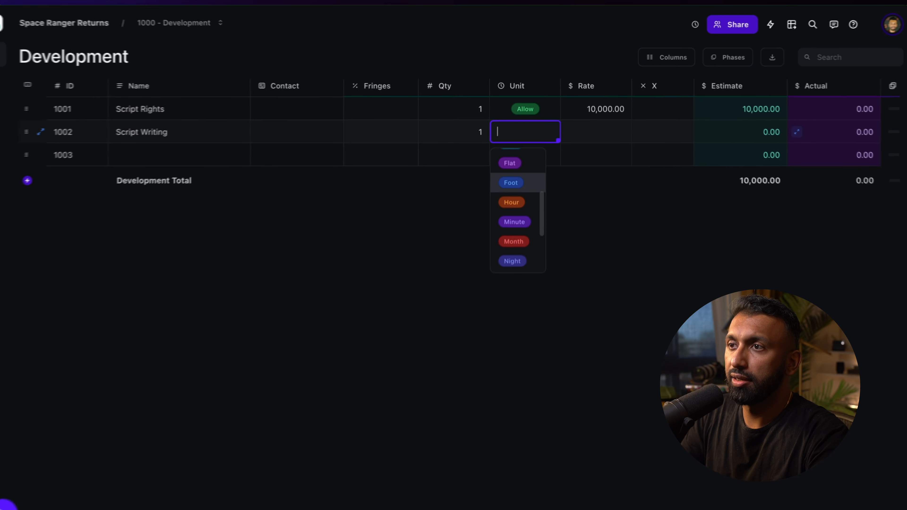
scroll(521, 209, up, 2)
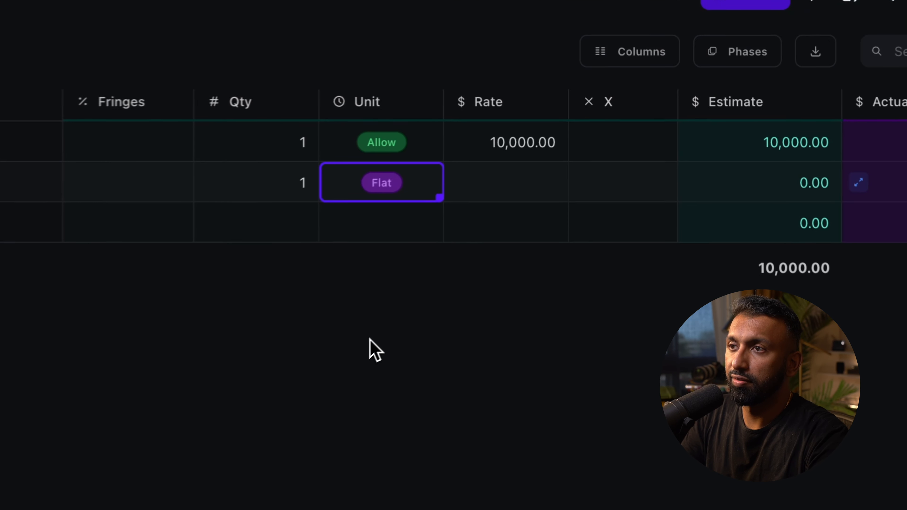
click(517, 184)
text(65000)
click(552, 228)
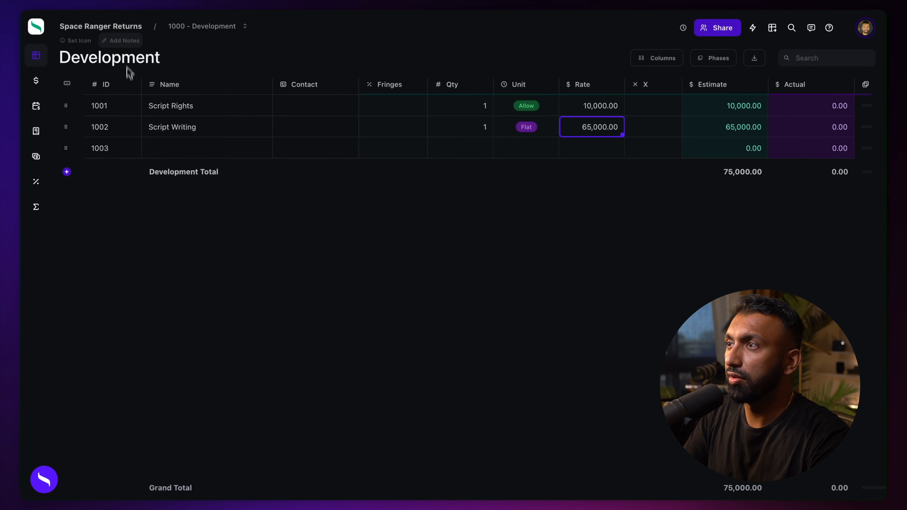
Go back to the top level, open Pre Production and enter lines named Producer, Working Meals and Location Scount.
click(118, 27)
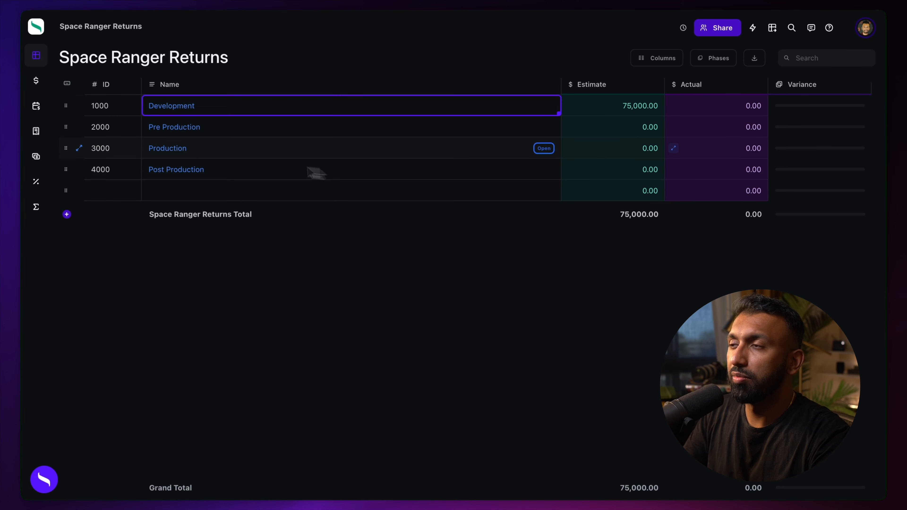
click(177, 129)
click(173, 112)
text(Producer)
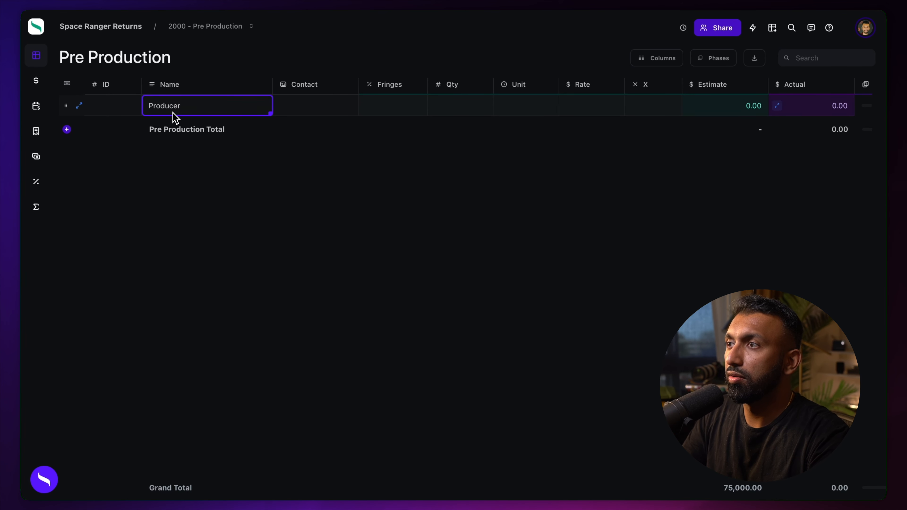
key(Return)
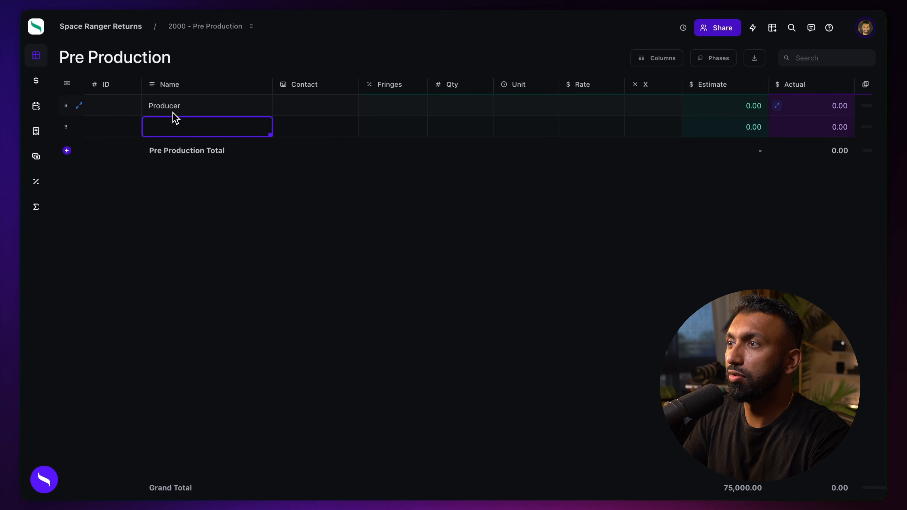
text(Working )
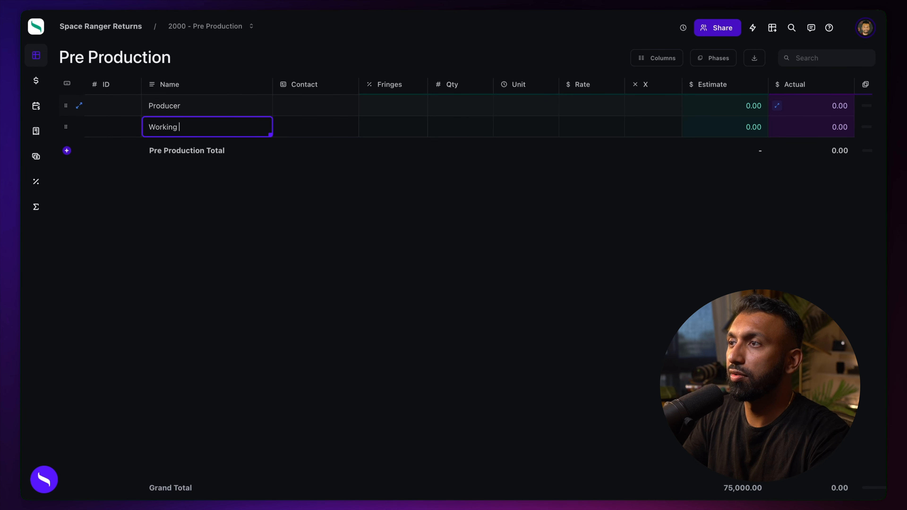
text(Meals)
key(Return)
text(Socation Scount)
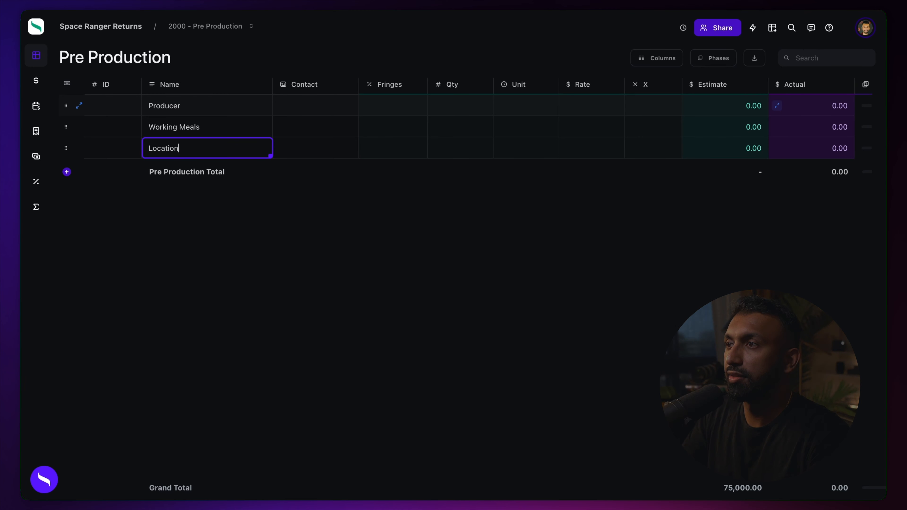
click(220, 130)
Number the three Pre Production lines 2001, 2002 and 2003 in the ID column.
click(117, 108)
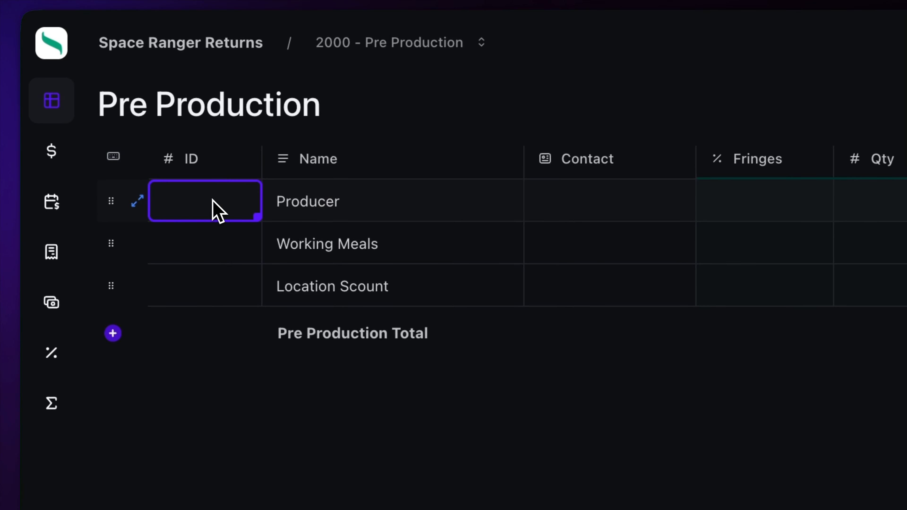
text(2001)
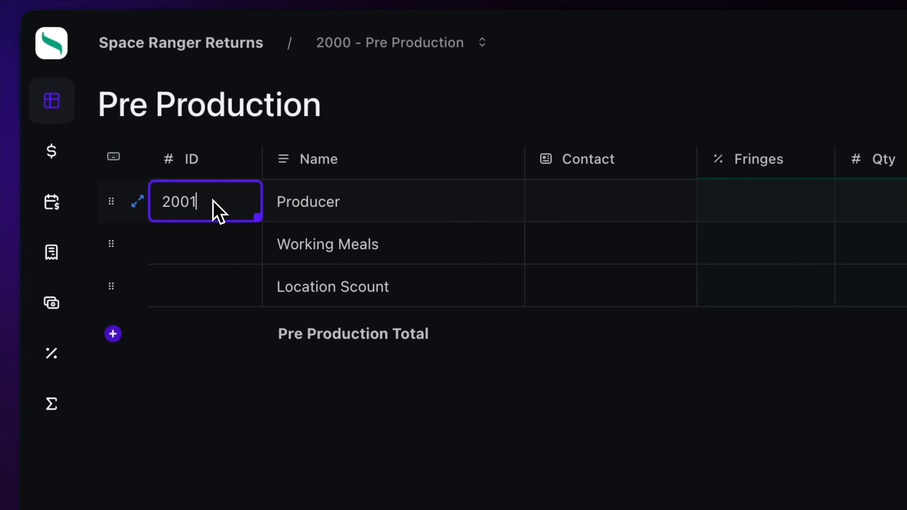
key(Return)
key(Return)
click(430, 239)
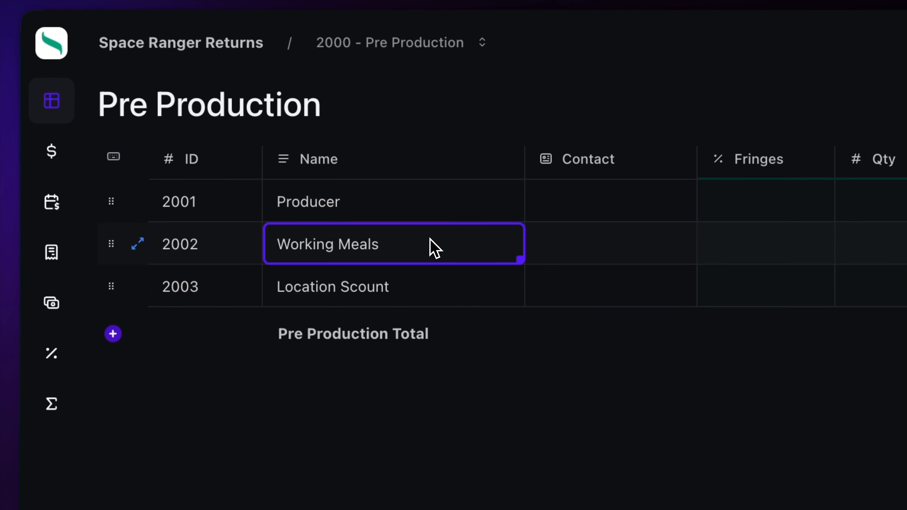
Fill in the Producer line with quantity 3, unit Day, a rate of 900 and an X multiplier of 3.
click(901, 211)
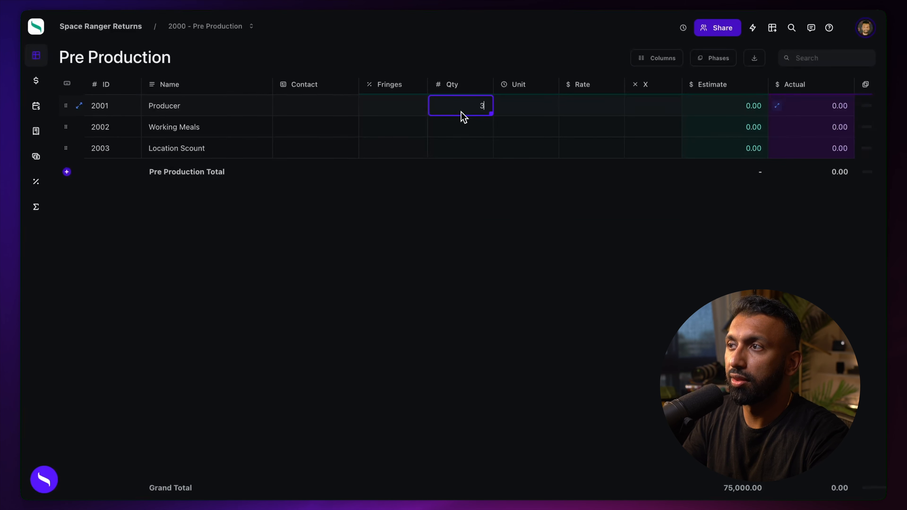
text(3)
click(542, 113)
click(542, 113)
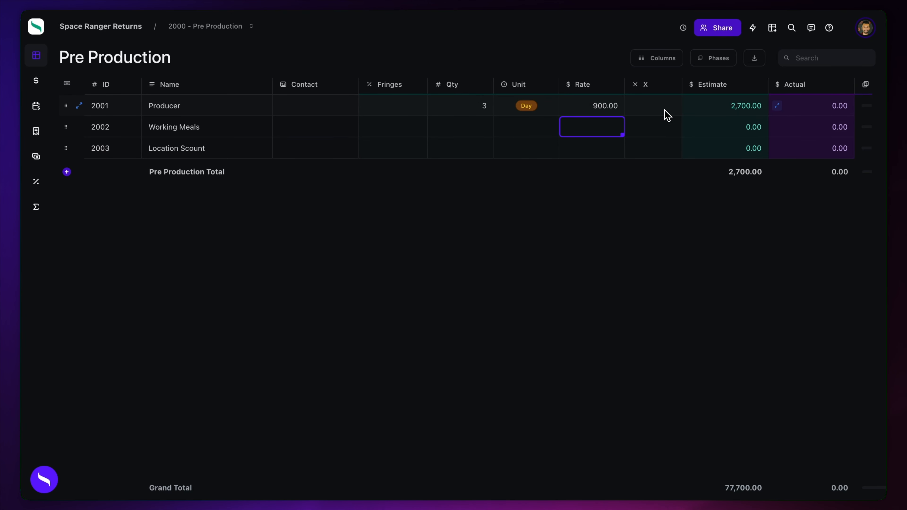
click(656, 104)
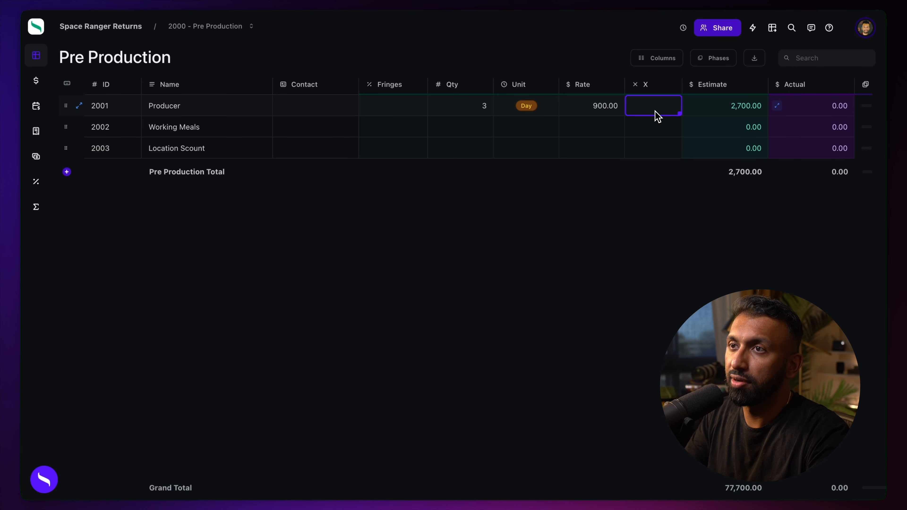
text(3)
key(Return)
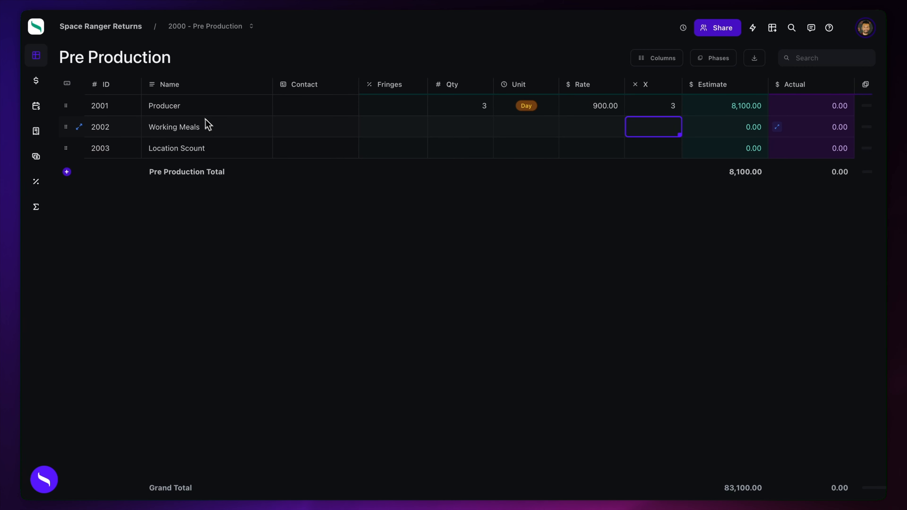
Expand the Producer line to open its own sub-level.
click(207, 110)
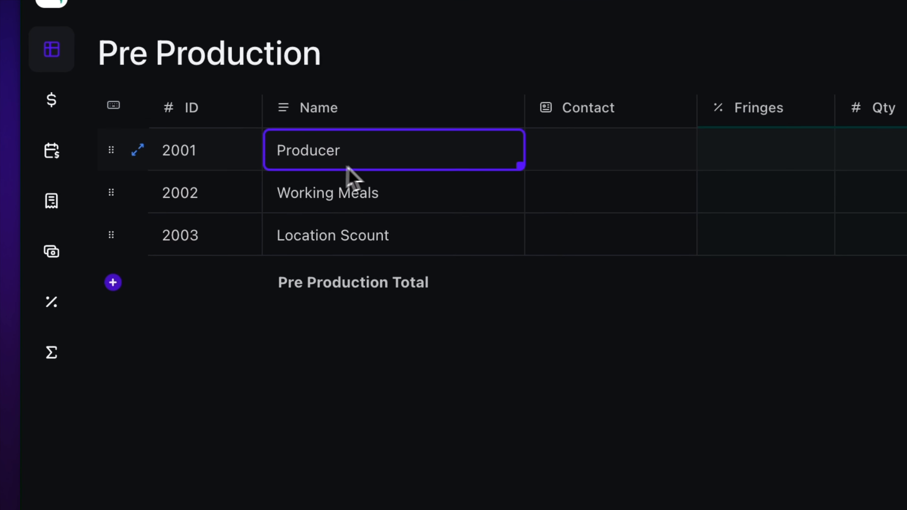
right_click(375, 161)
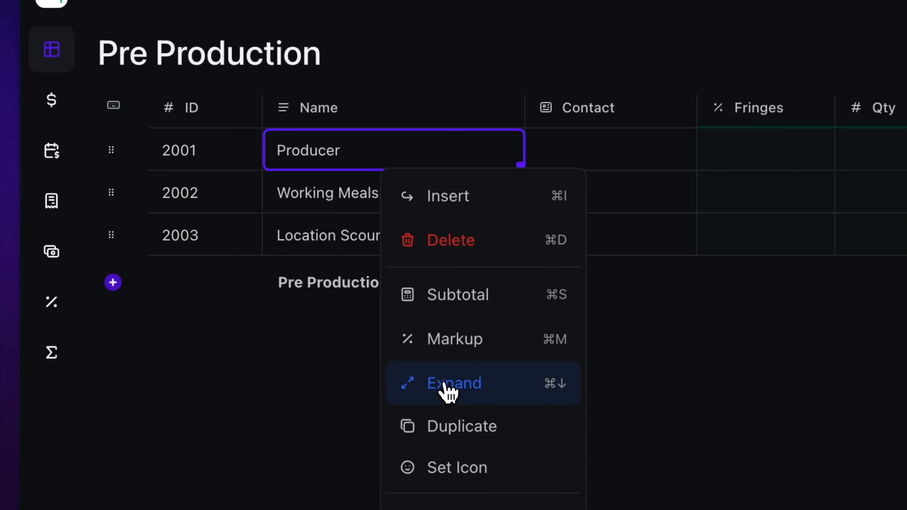
click(446, 391)
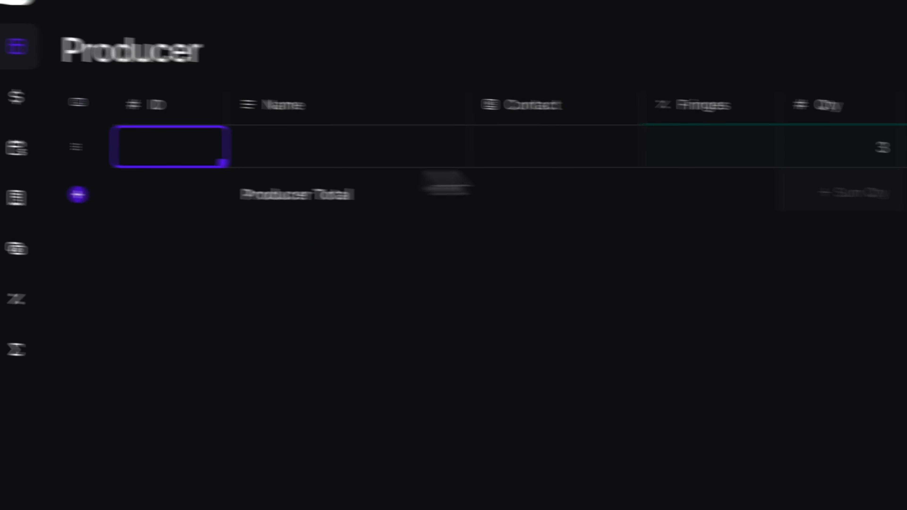
Number the first sub-level line 2001-1 and name three consecutive lines Producer 1, Producer 2 and Producer 3.
click(273, 143)
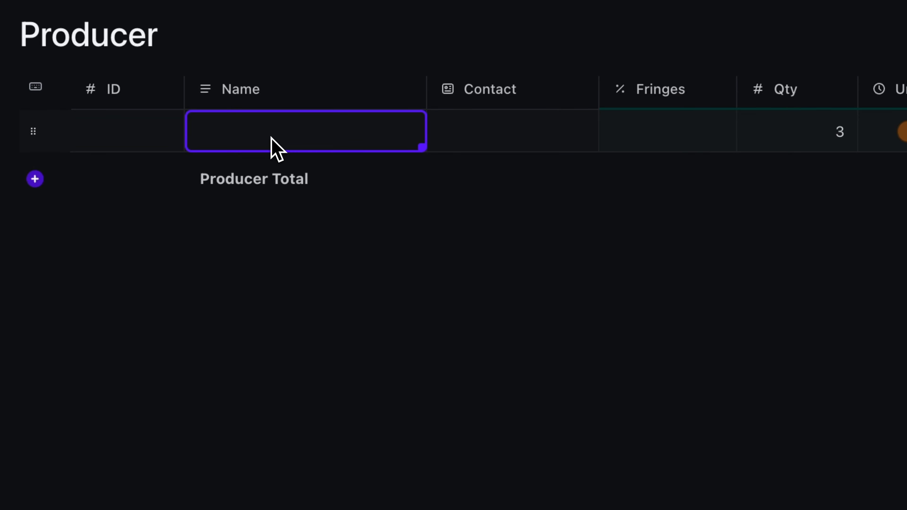
click(202, 202)
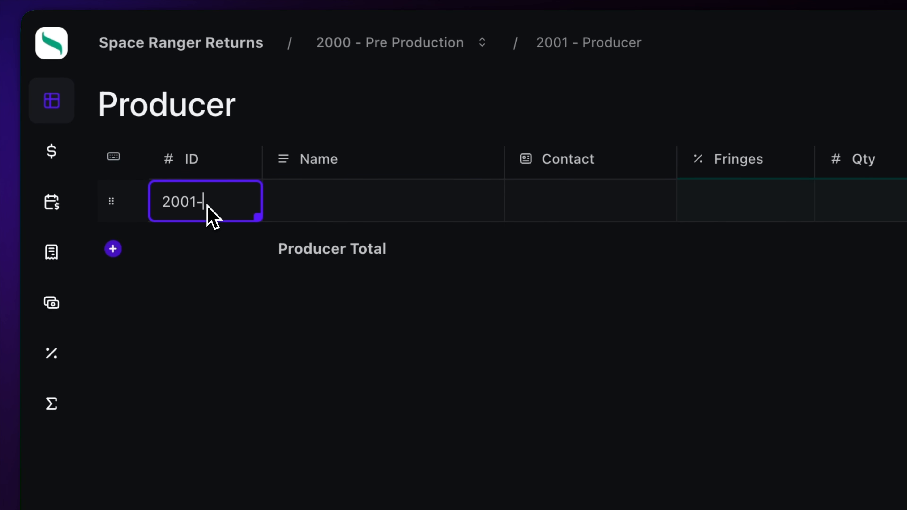
click(294, 216)
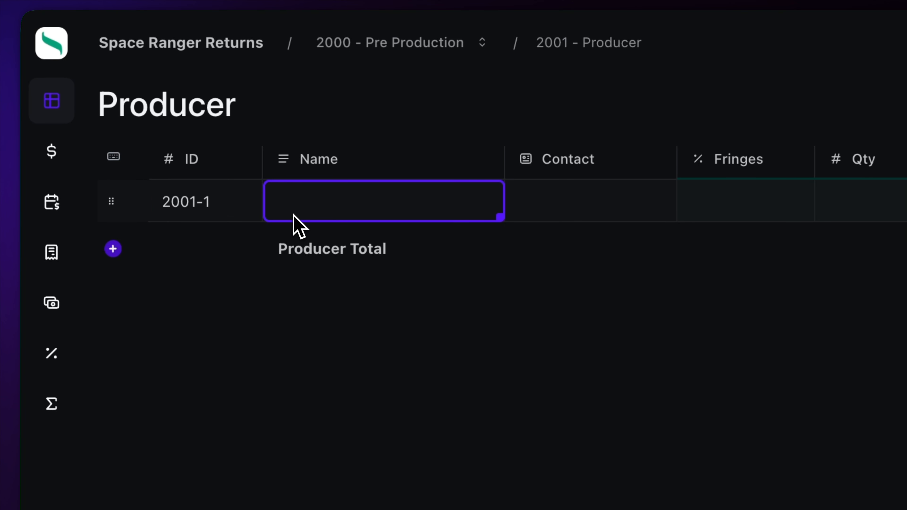
text(Producer 1)
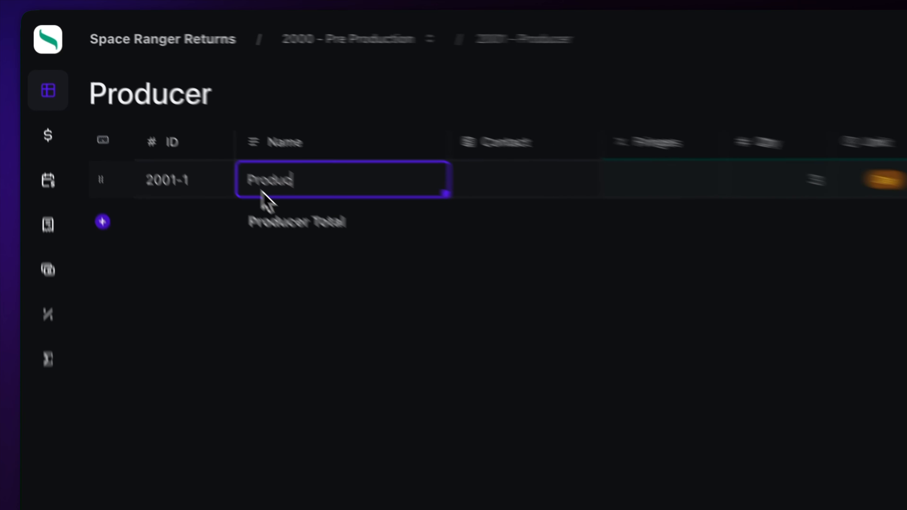
key(Return)
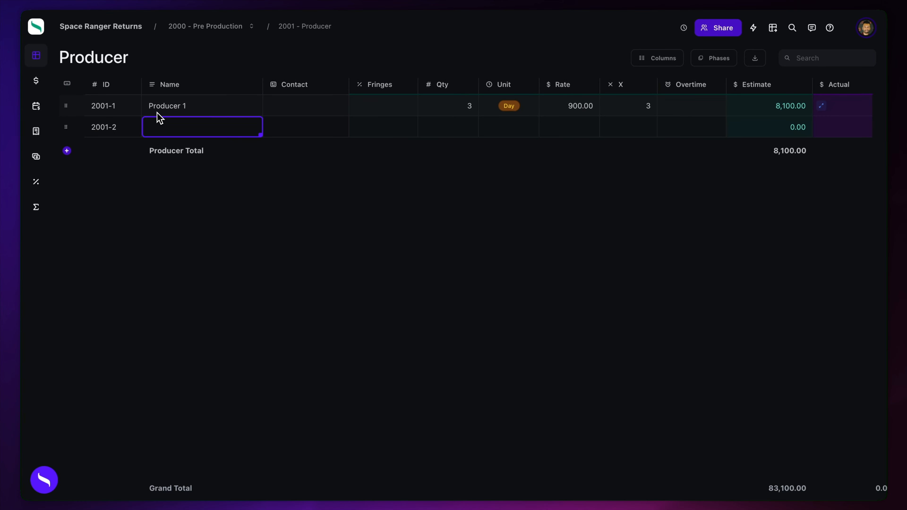
text(Producer 2)
key(Return)
text(Producer 3)
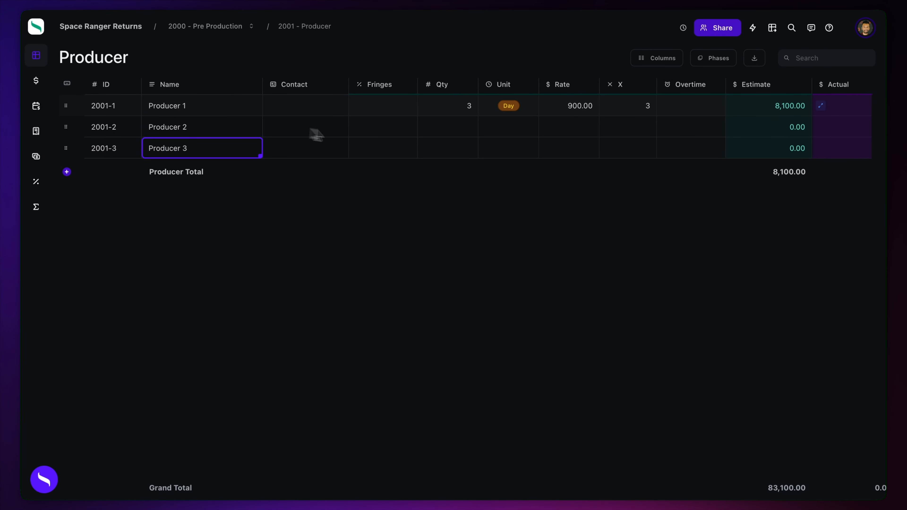
Clear the X multiplier on the Producer 1 line.
click(372, 134)
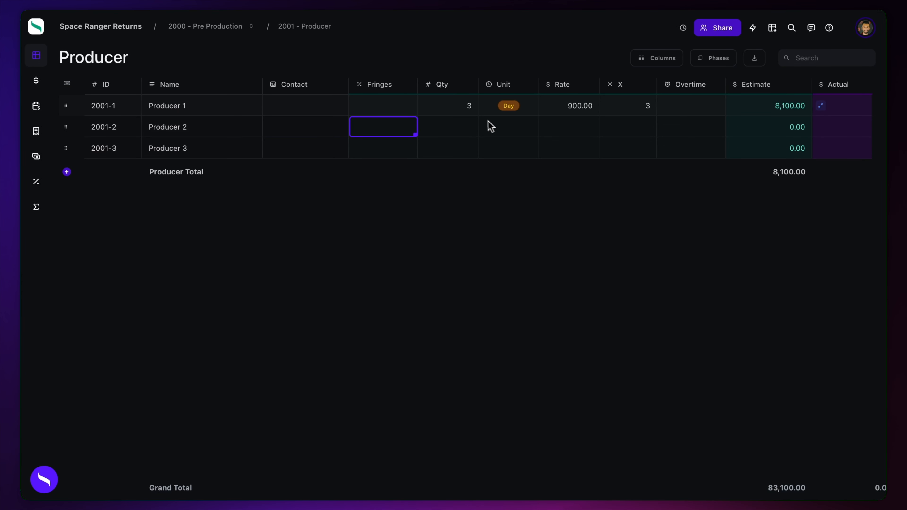
click(639, 112)
key(Delete)
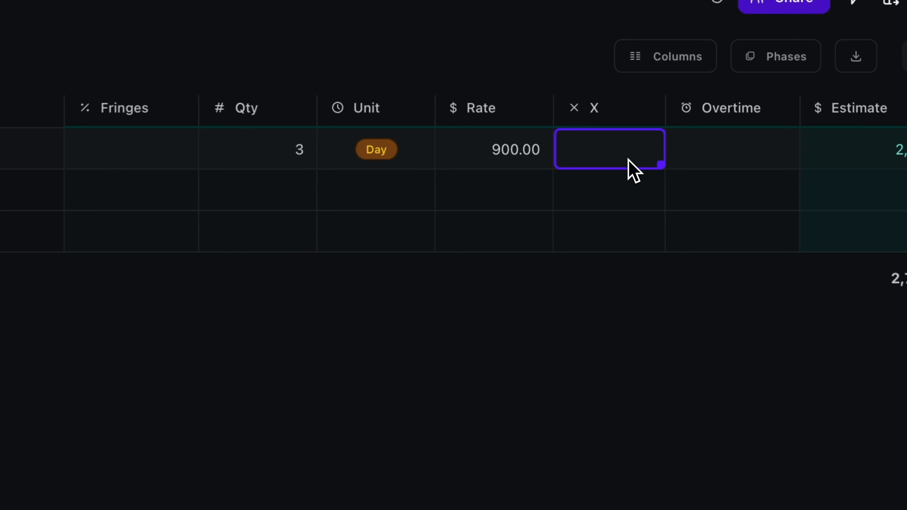
Give the Producer 2 and Producer 3 lines a quantity of 3 and the unit Day.
click(287, 197)
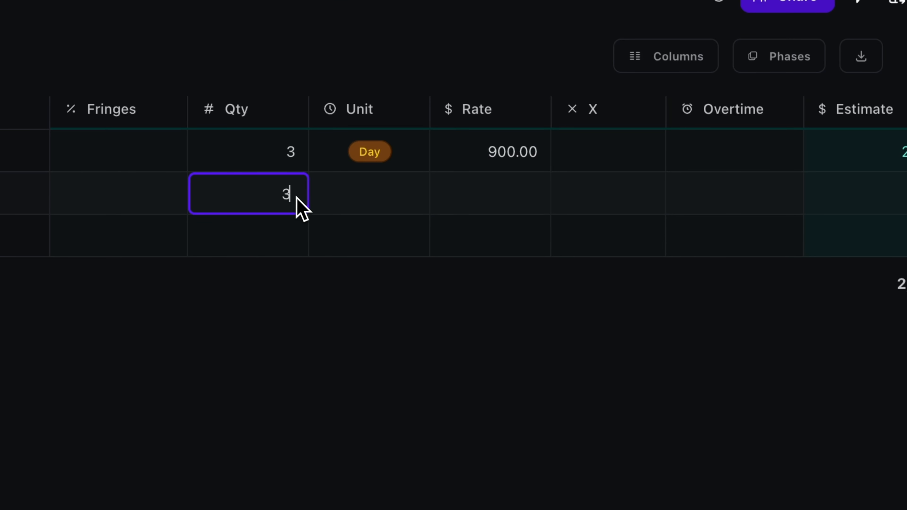
click(288, 235)
text(3)
click(381, 194)
click(385, 204)
click(356, 300)
click(373, 254)
click(373, 254)
click(366, 324)
Set the rate to 950 for Producer 2 and 850 for Producer 3.
click(509, 193)
text(950)
key(Return)
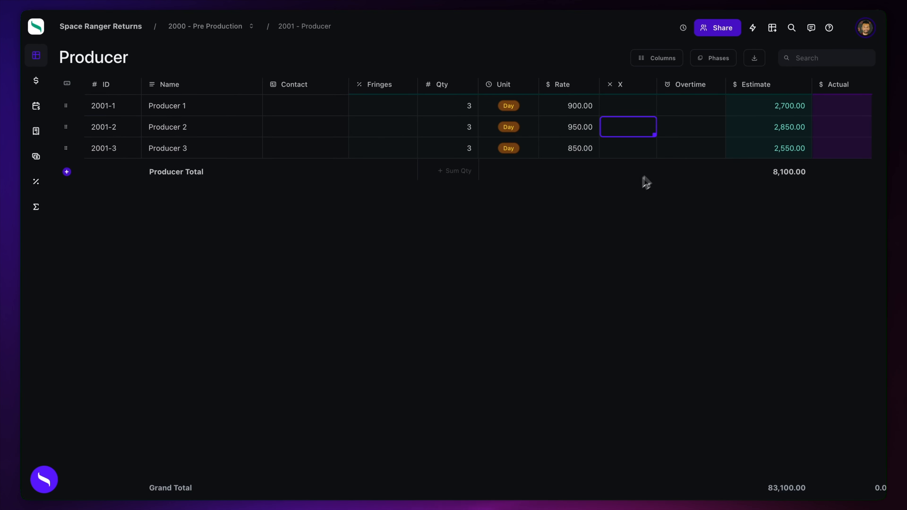
Review the budget hierarchy by viewing Pre Production, the top level and the Development account, ending in the Producer sub-level.
click(211, 26)
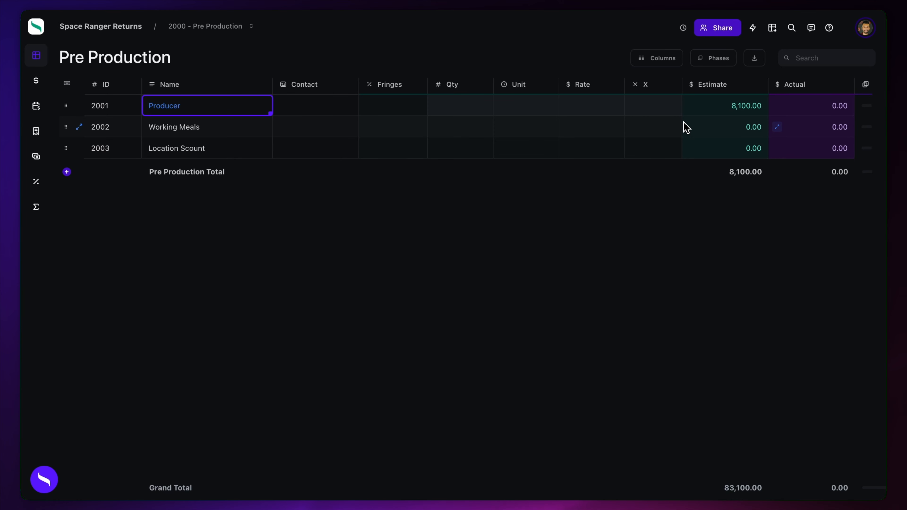
click(126, 27)
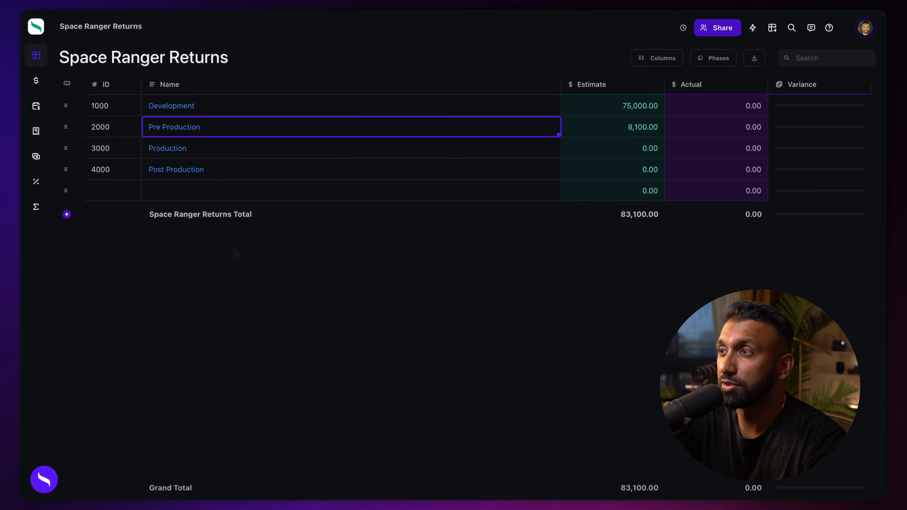
click(174, 109)
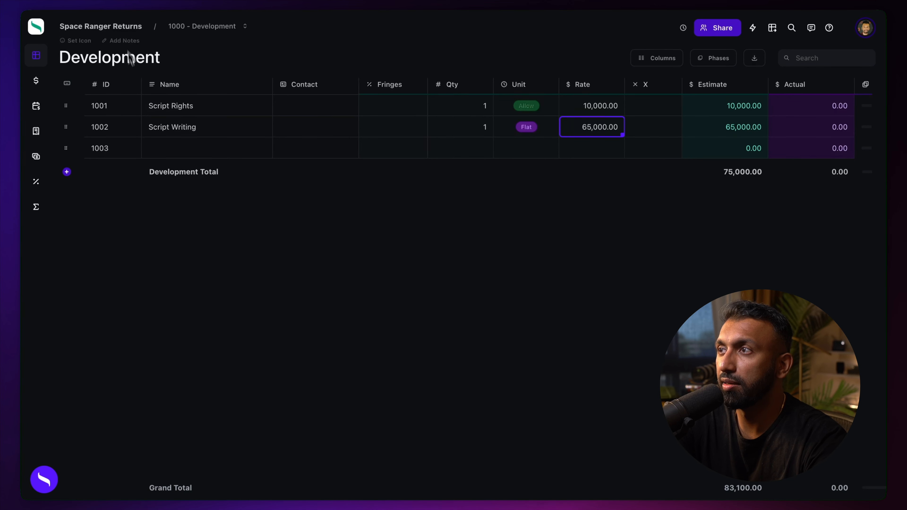
click(125, 26)
click(180, 128)
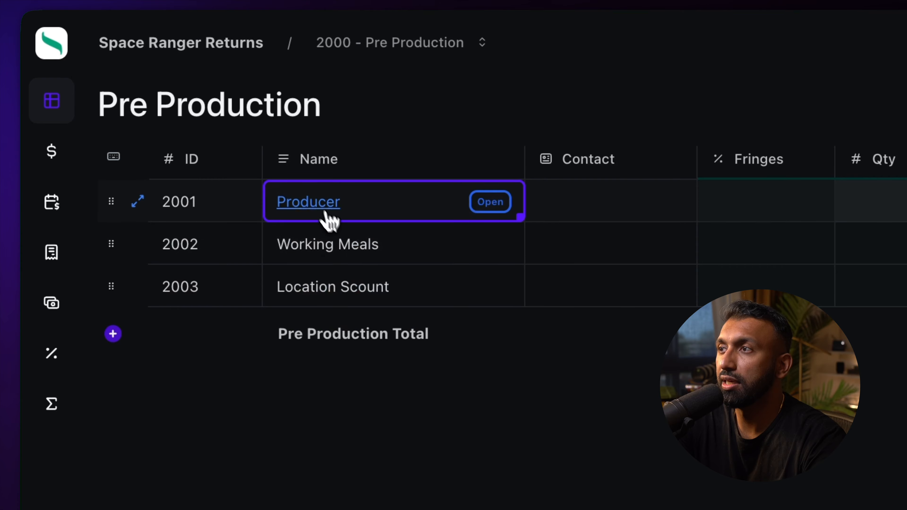
click(313, 202)
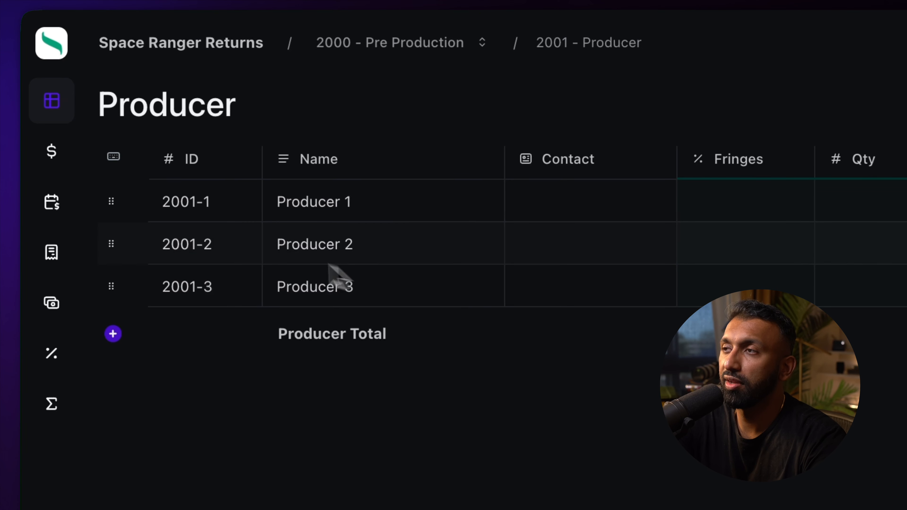